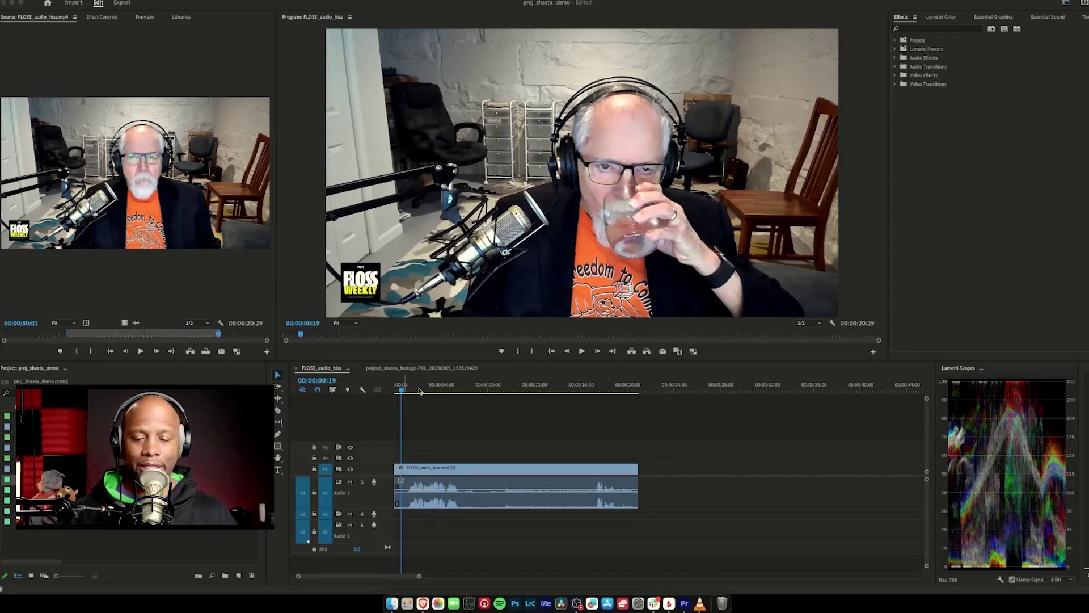
Play the FLOSS_audio_hiss sequence from about 2 seconds and again from about 8 seconds to listen to the original audio
click(419, 388)
key(space)
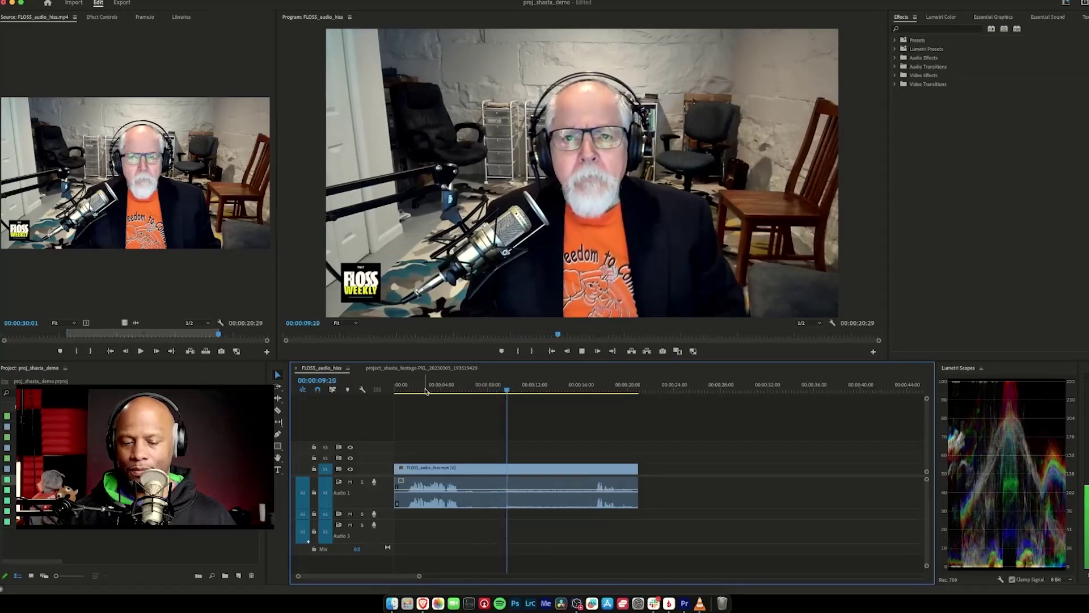
key(space)
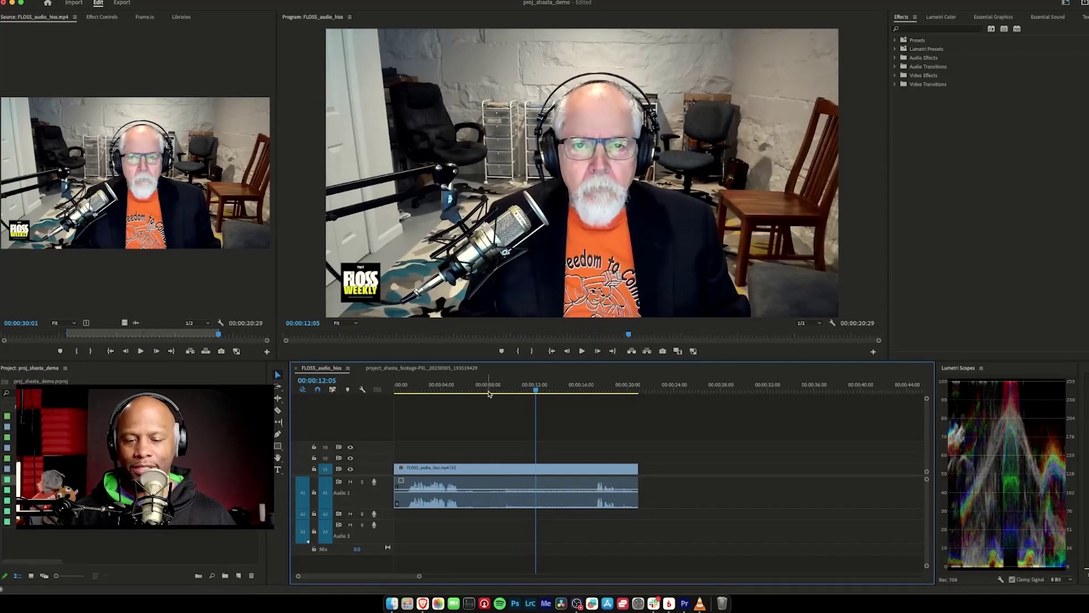
click(491, 390)
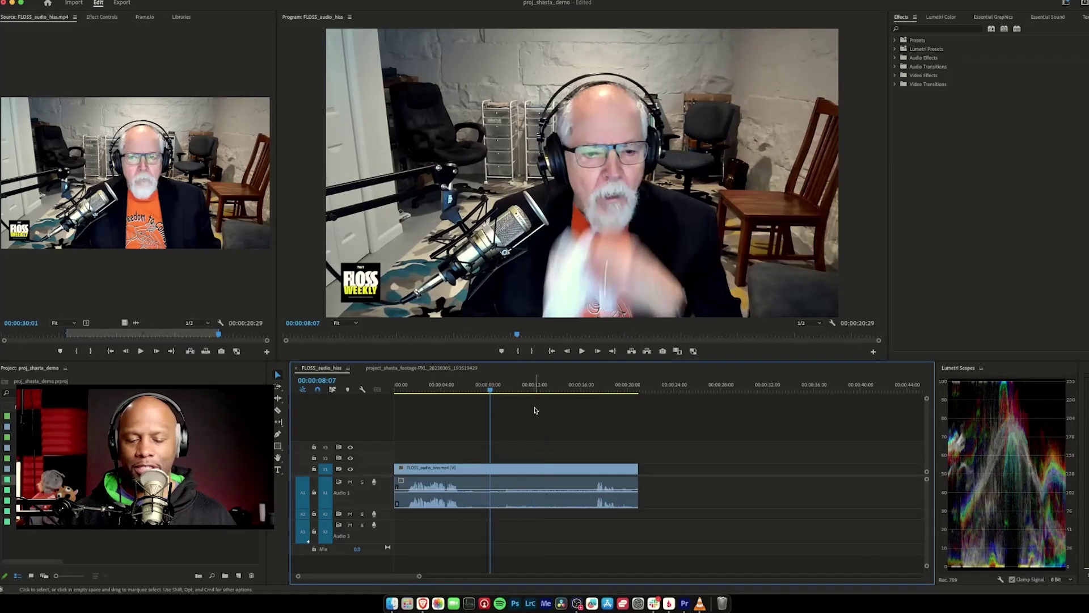
key(space)
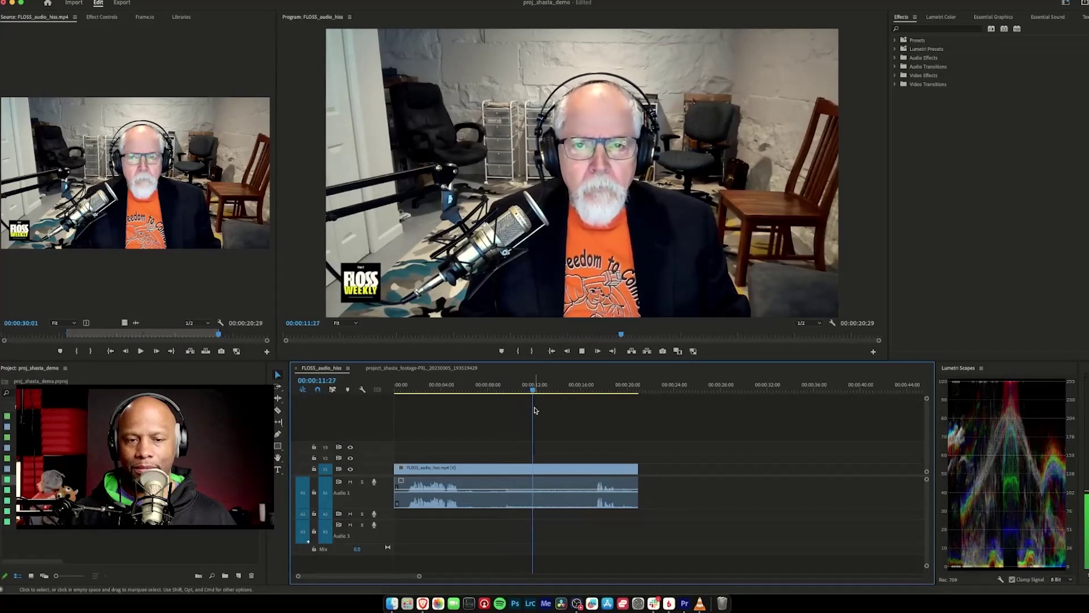
key(space)
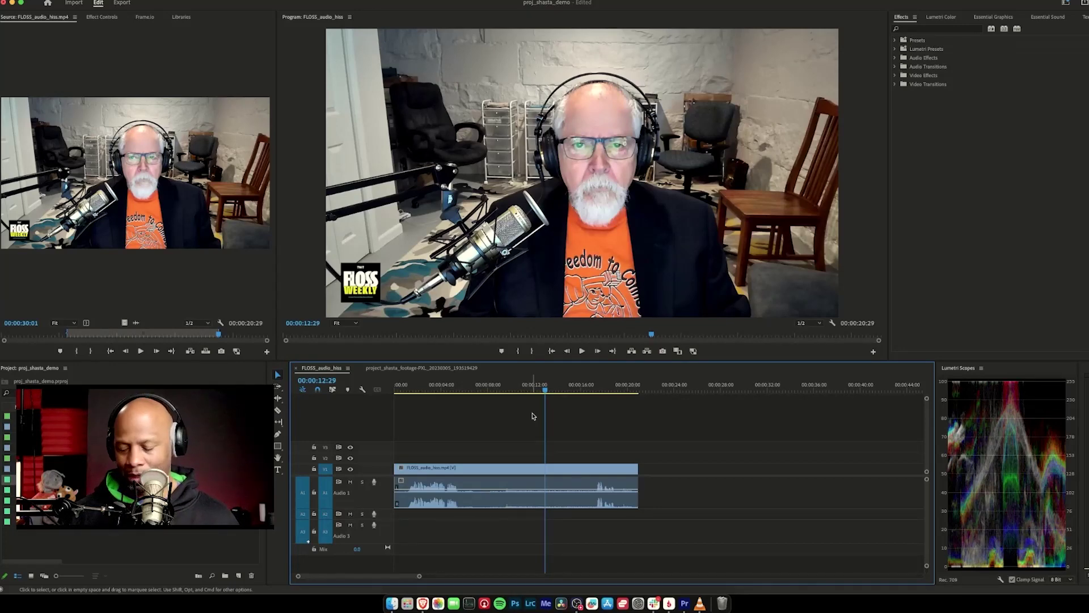
Switch to the Adobe Podcast speech enhancement page in the browser and upload FLOSS_audio_hiss.wav from the Downloads folder
key(super+Tab)
key(super+Tab)
key(super+Tab)
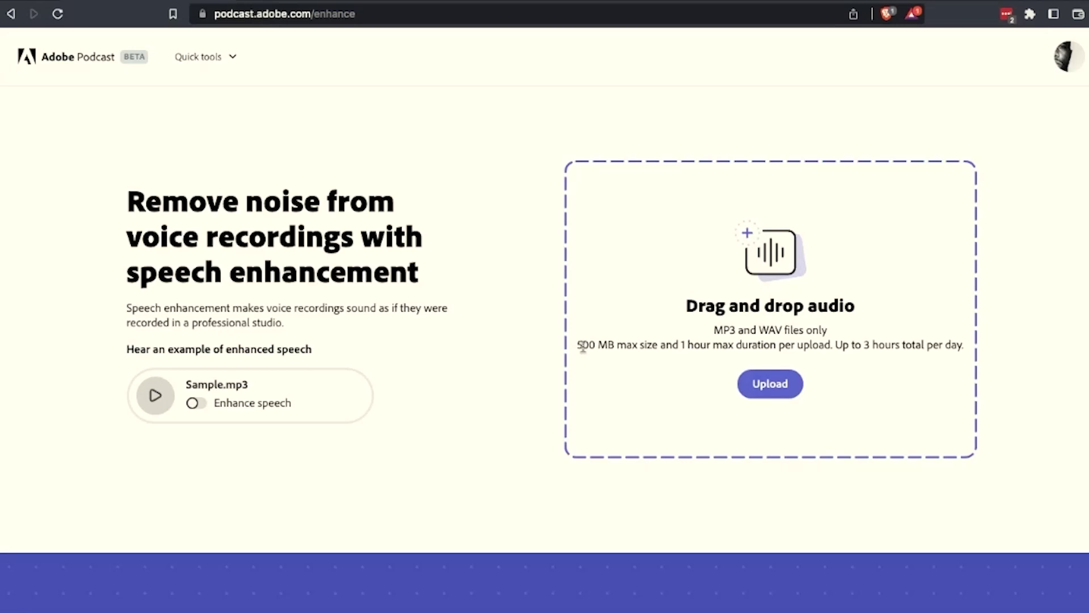
click(789, 391)
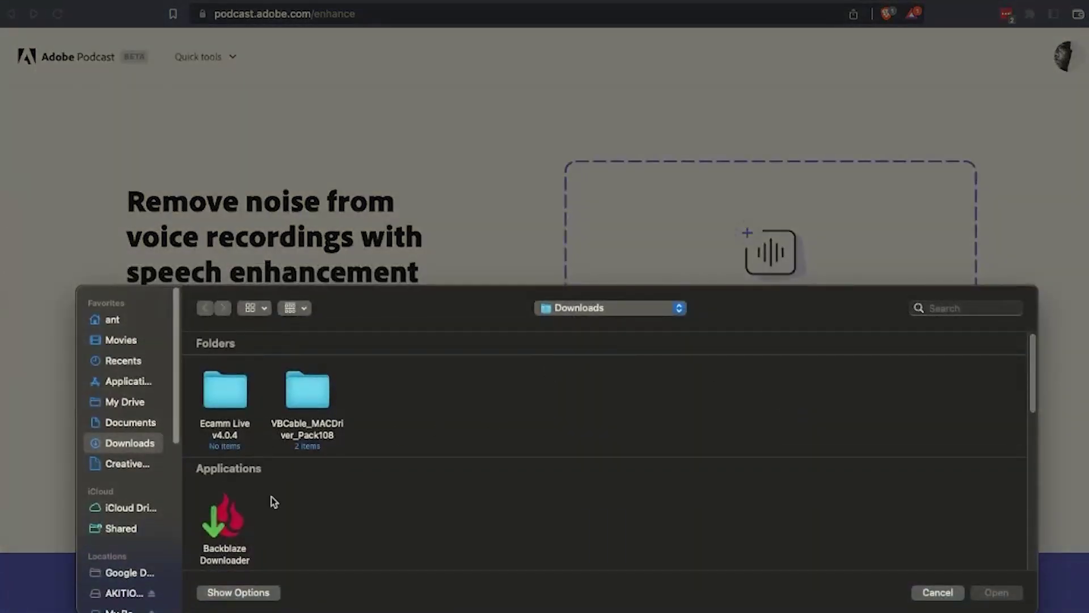
scroll(273, 499, down, 10)
scroll(328, 495, up, 5)
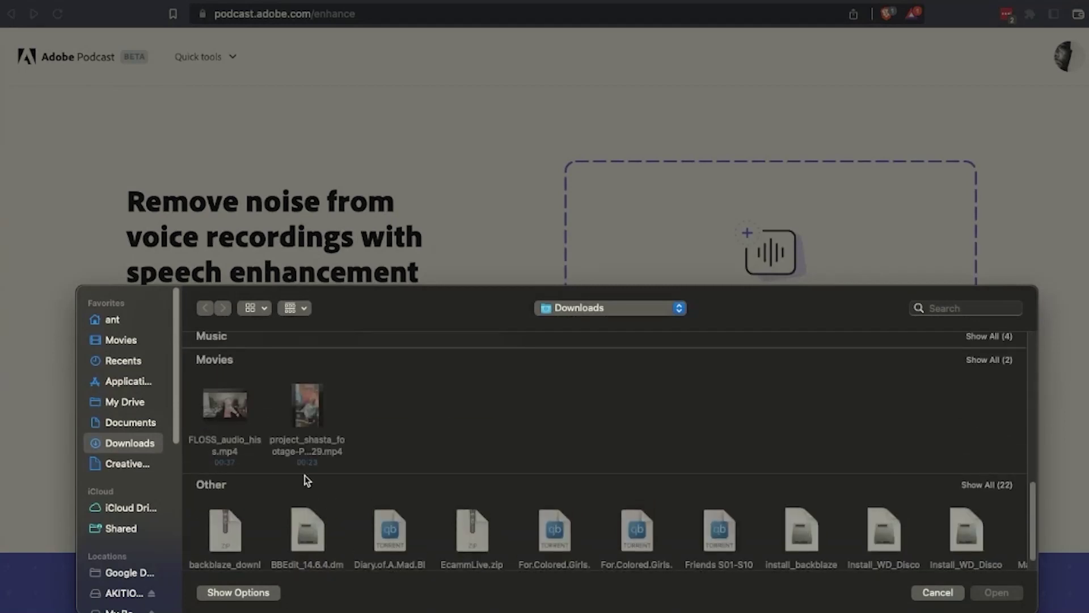
scroll(364, 452, down, 1)
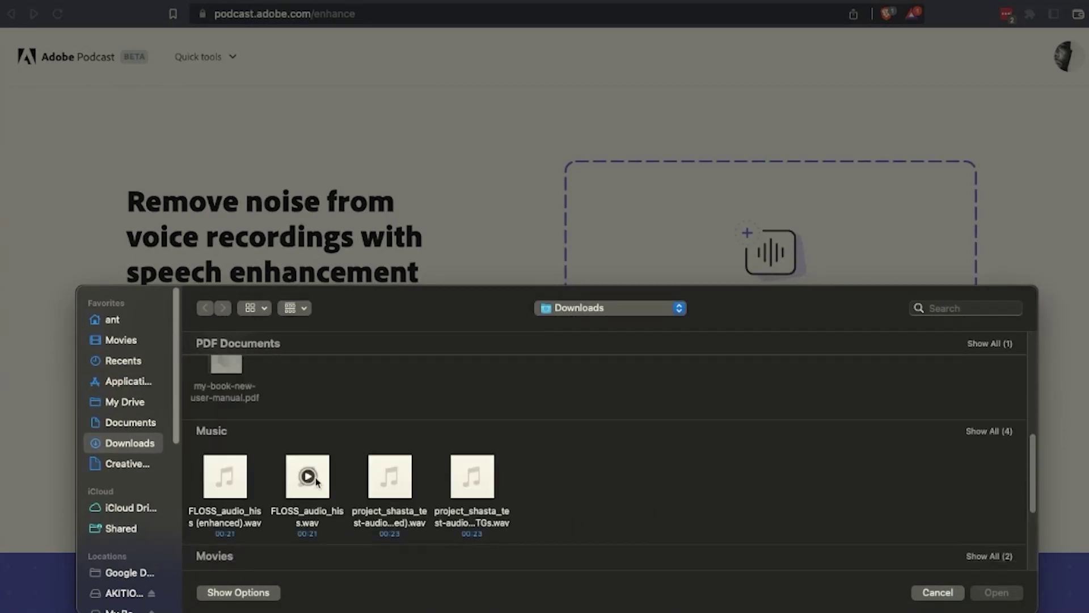
double_click(321, 496)
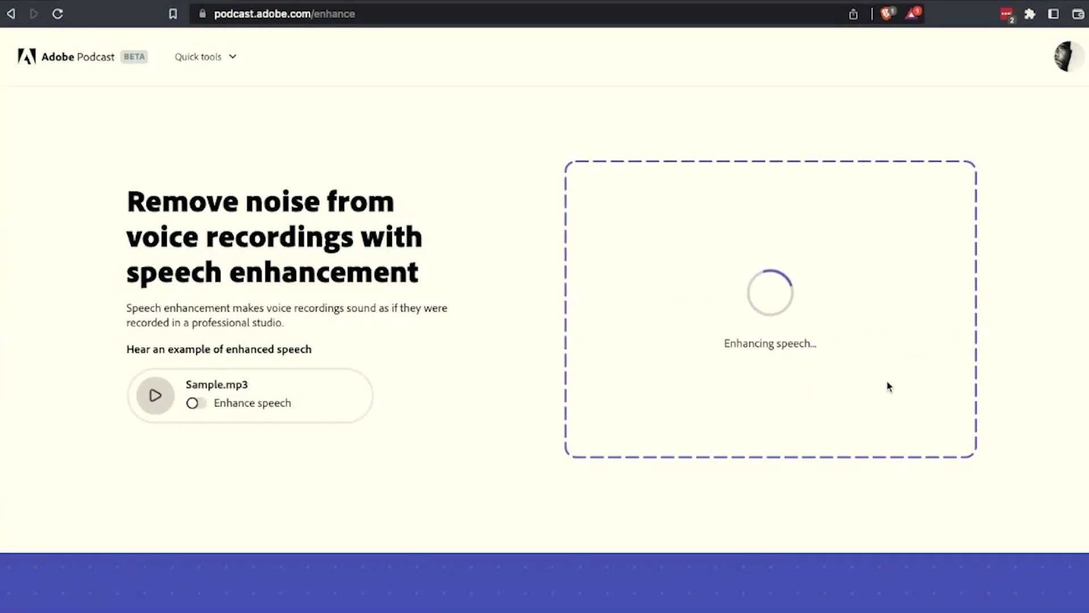
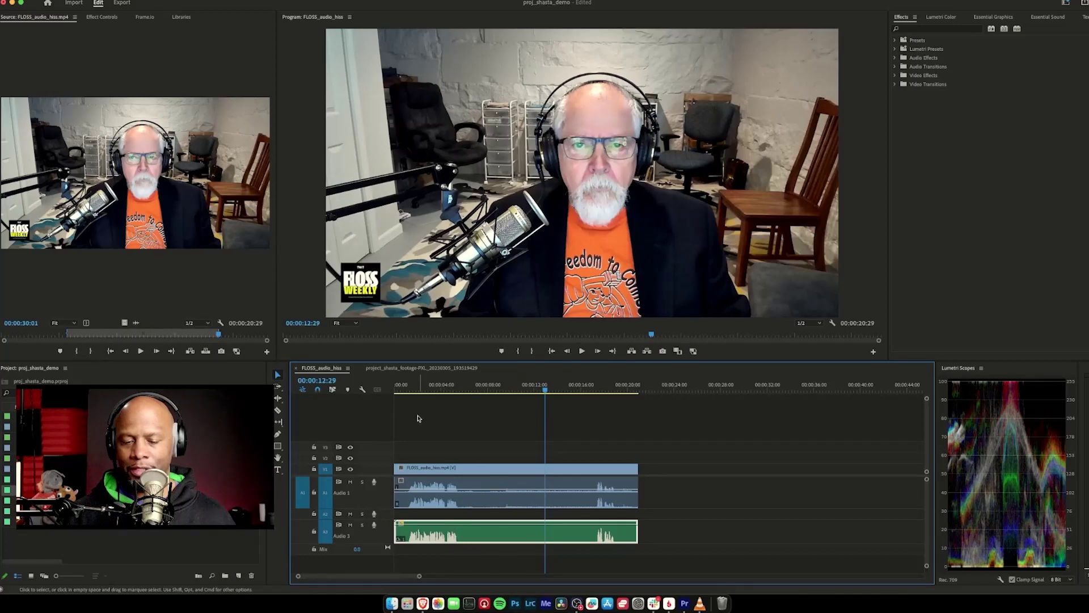
Mute Audio 1 and play the sequence from about 1 second to hear only the enhanced audio on Audio 3
click(415, 390)
drag(415, 391, 411, 389)
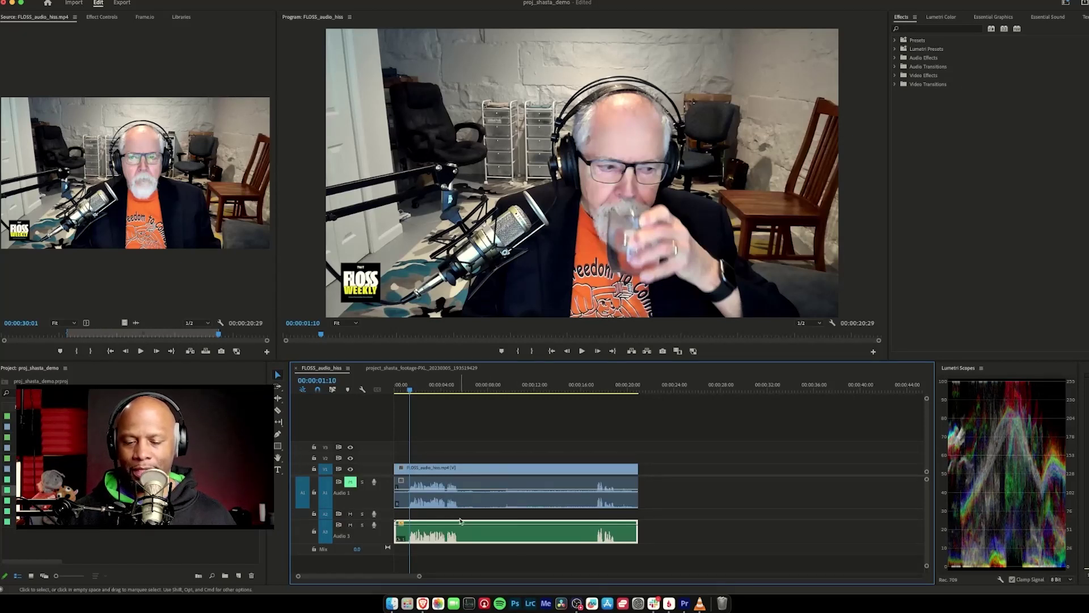
key(space)
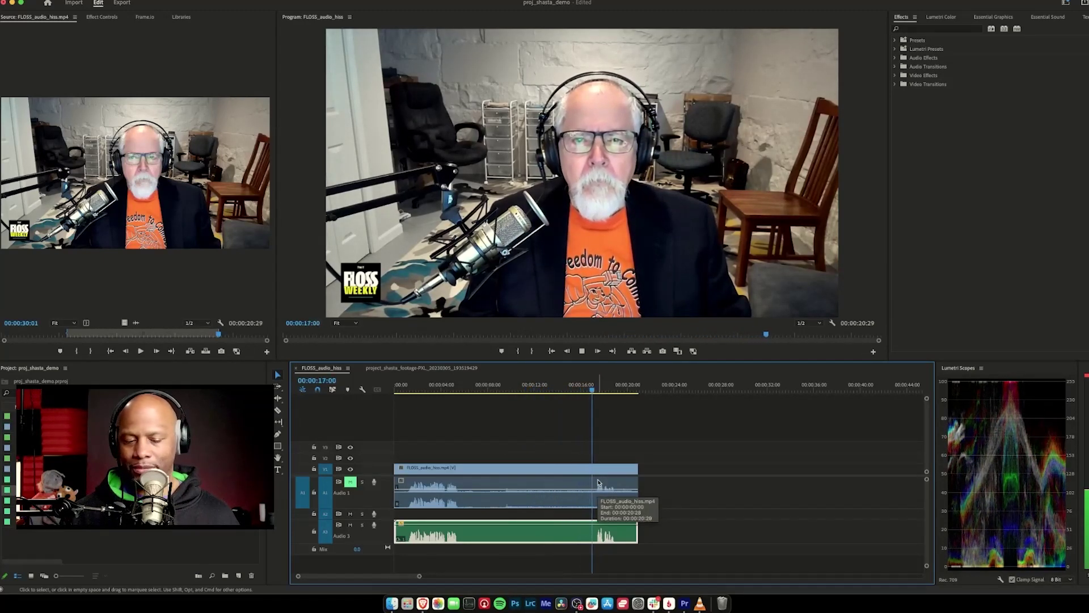
key(space)
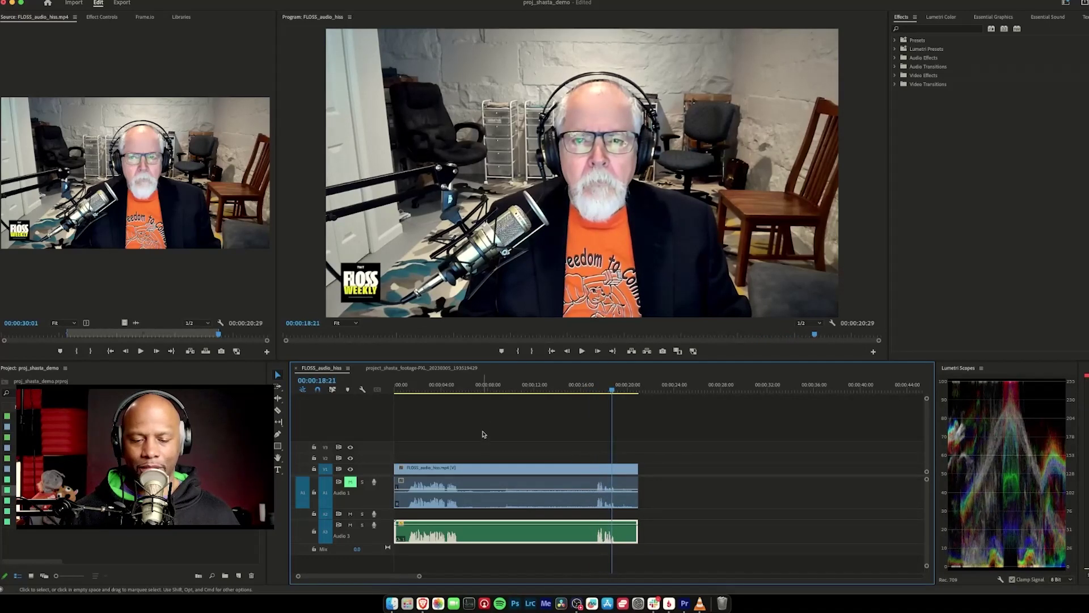
Play the quiet stretch from about 7 seconds, briefly unmuting and re-muting Audio 1 to compare the original and enhanced sound
click(498, 388)
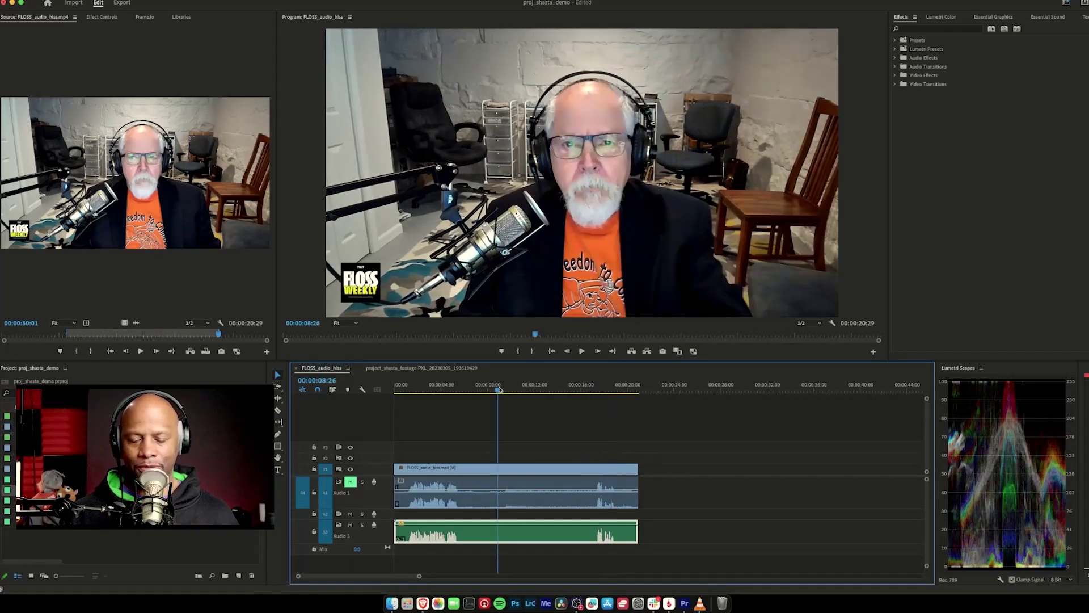
click(476, 390)
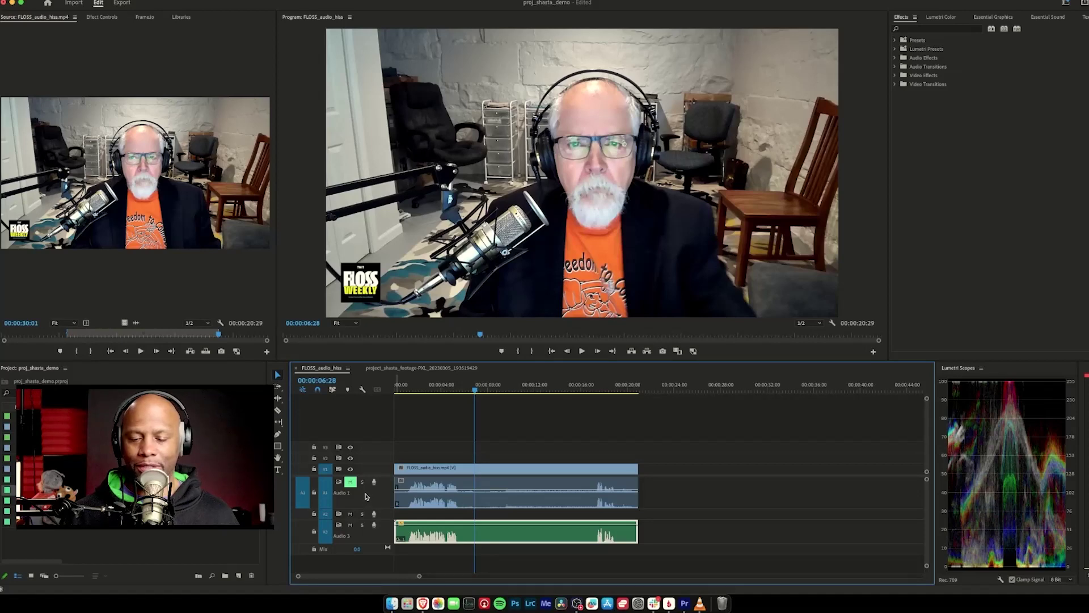
key(space)
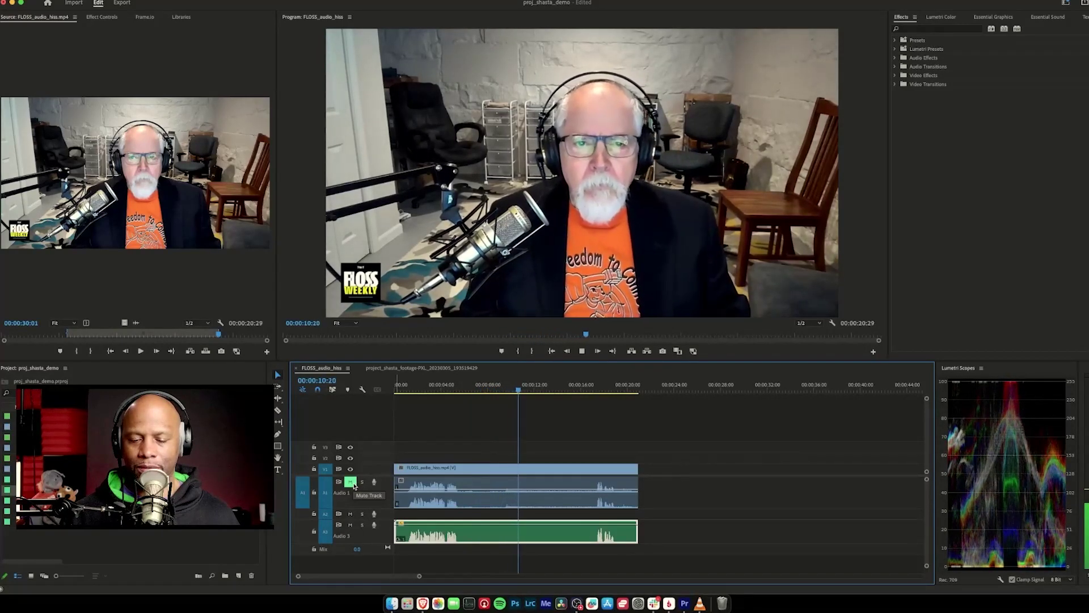
click(351, 482)
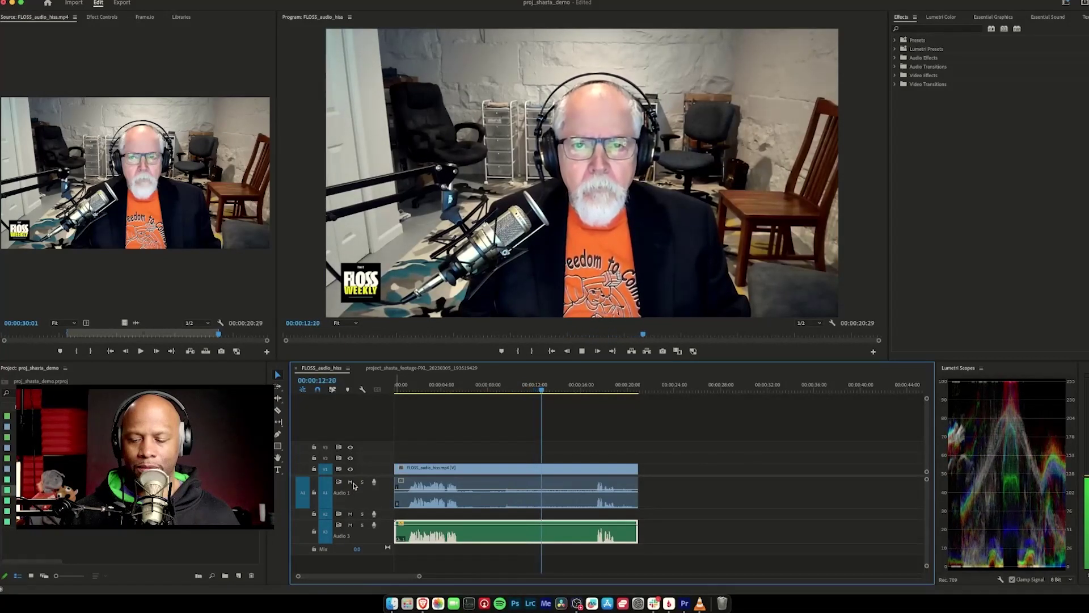
click(350, 482)
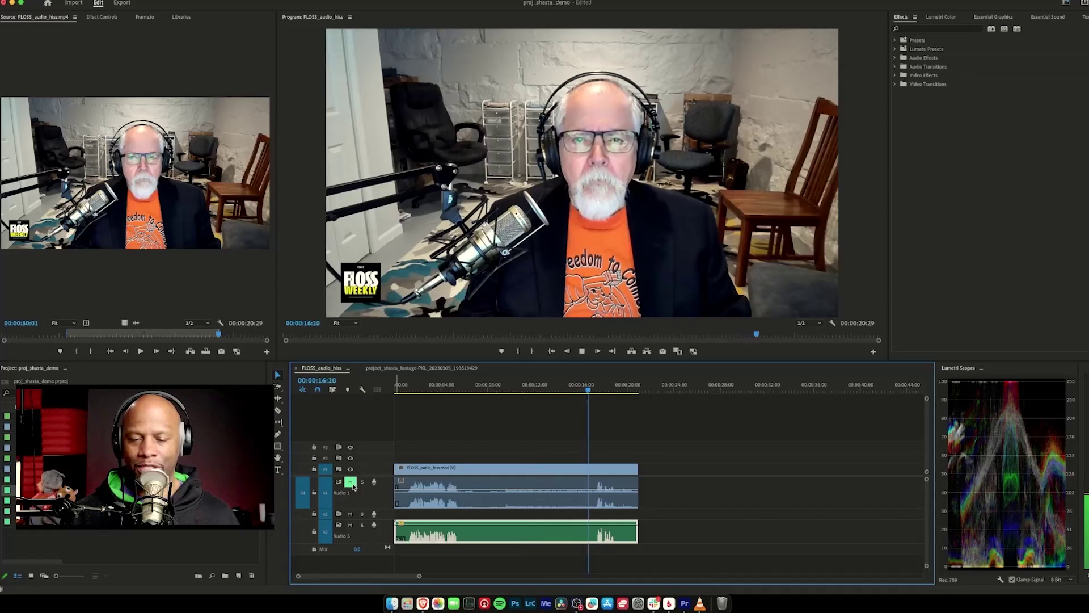
key(space)
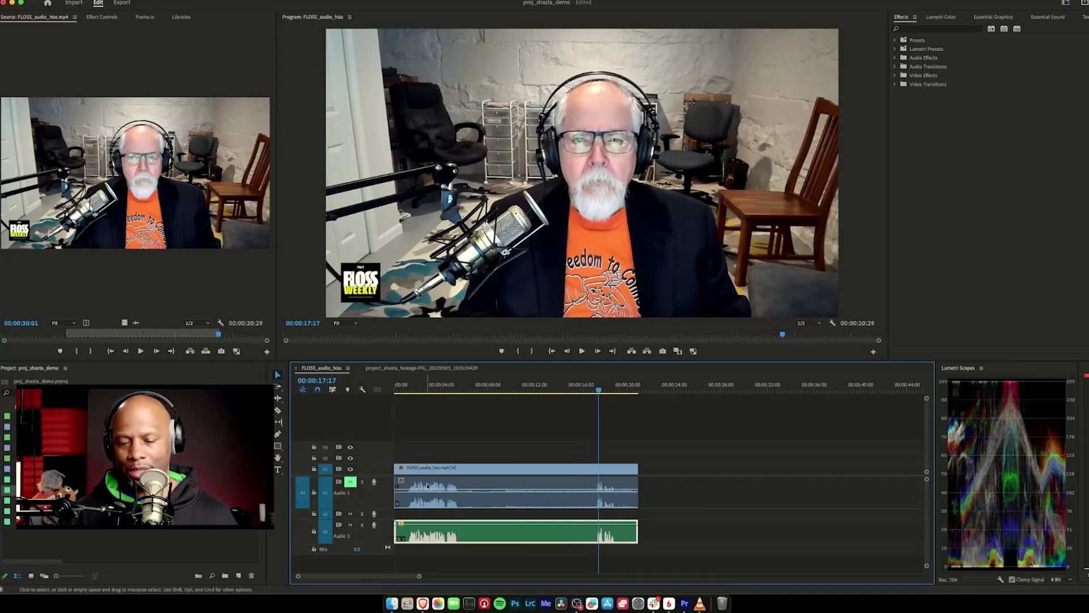
Replay the speech near the beginning from about 1 second with only the enhanced audio audible
click(420, 388)
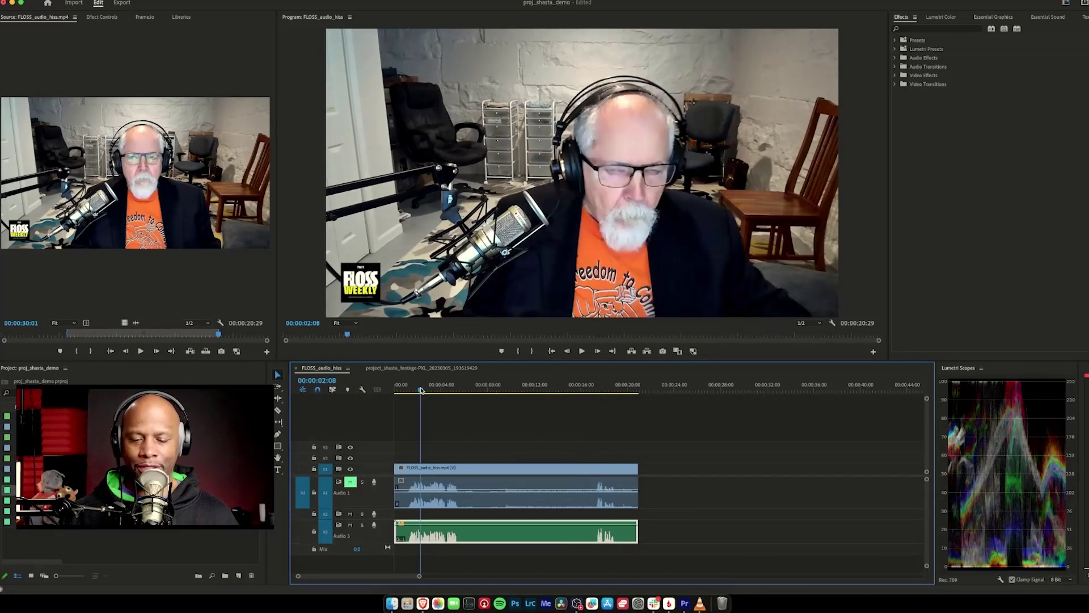
drag(422, 390, 409, 396)
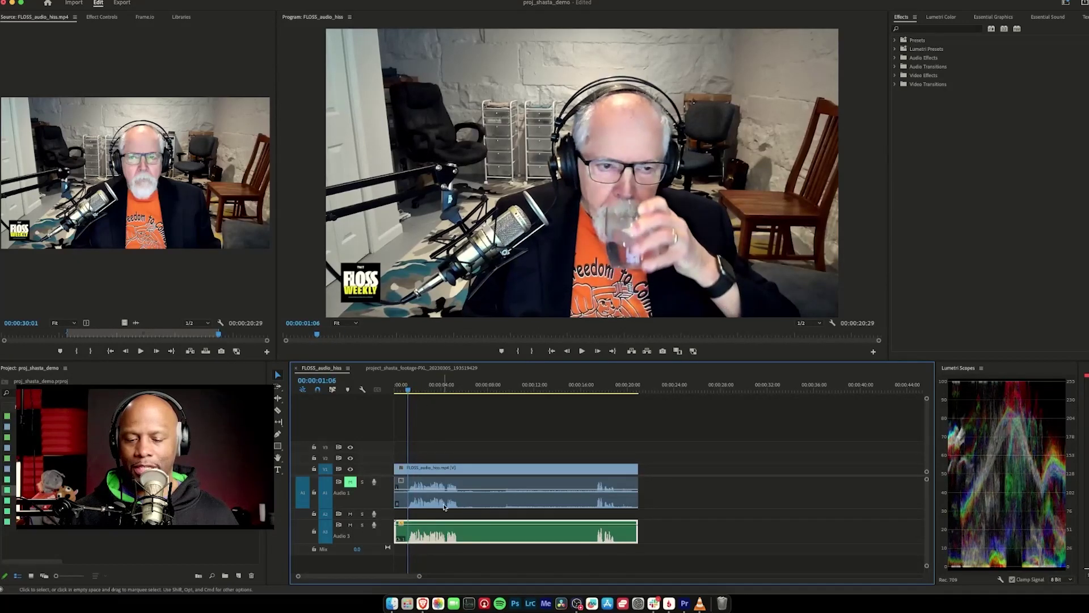
mouse_move(531, 492)
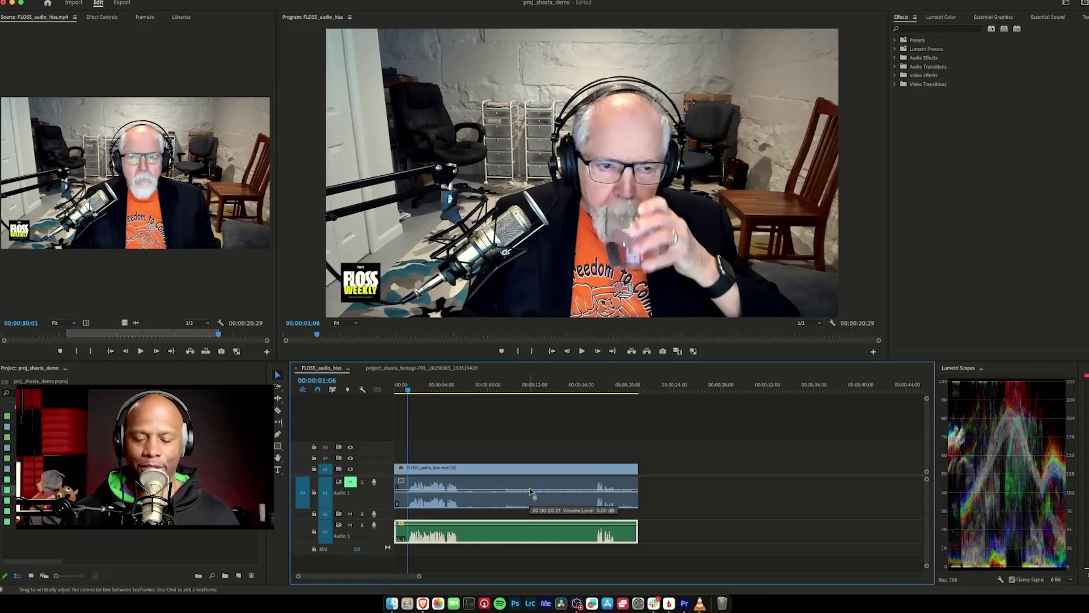
key(space)
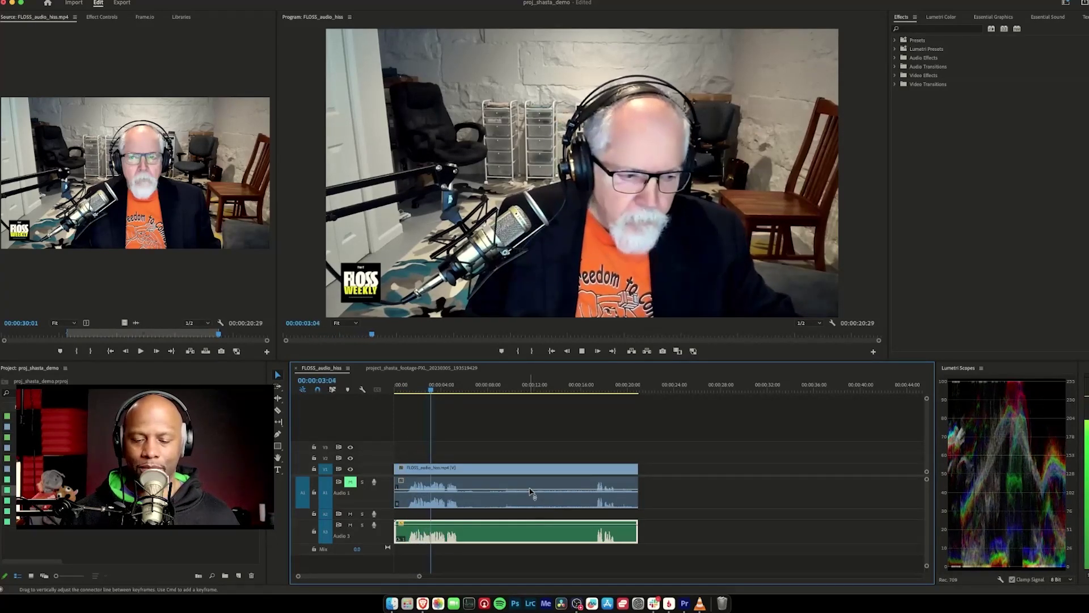
key(space)
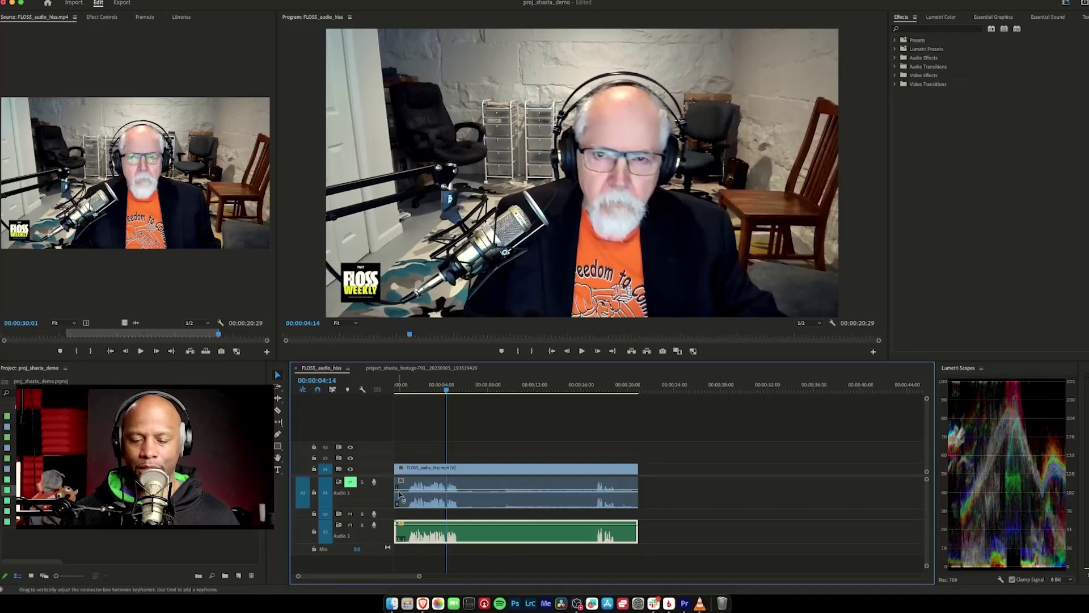
Mute Audio 3, unmute Audio 1 and play the opening speech to hear the original audio alone
click(350, 524)
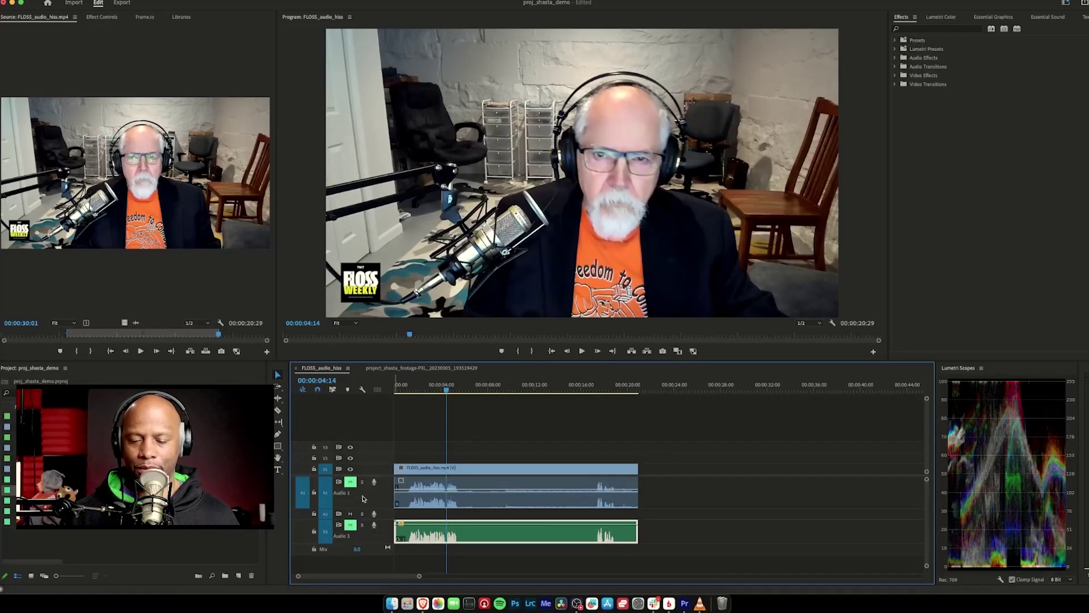
click(350, 481)
click(408, 390)
key(space)
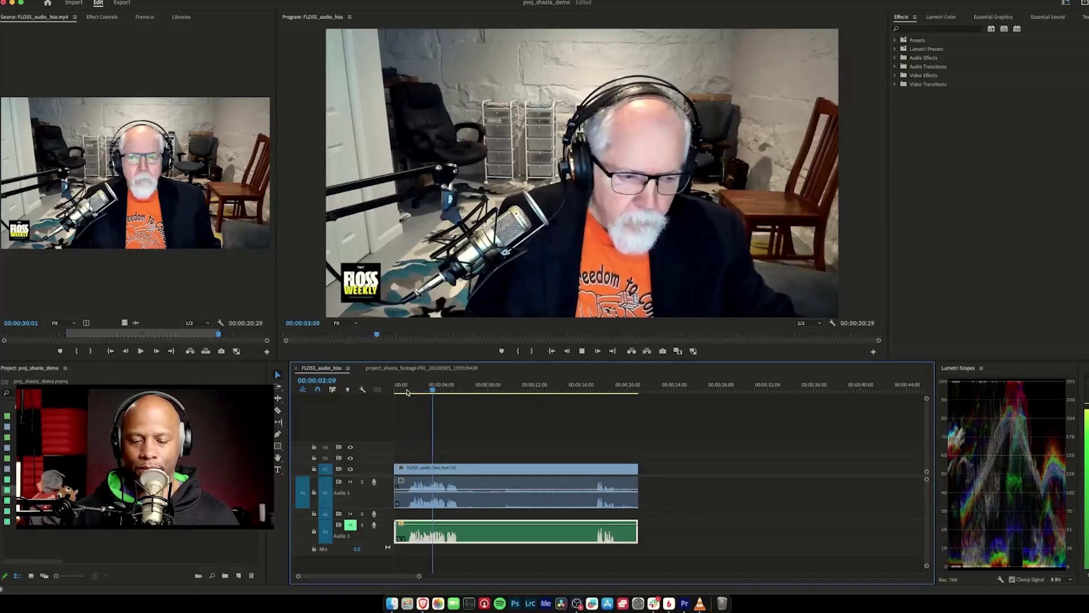
key(space)
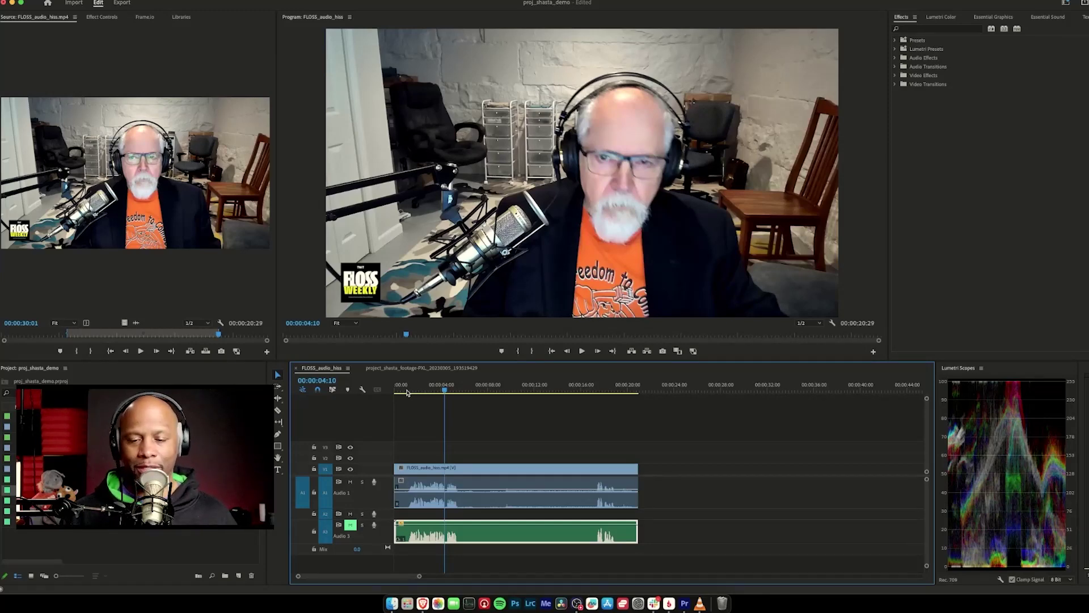
Open the project_shasta_footage sequence and play it from about 2 seconds to hear the original audio of both speakers
click(413, 369)
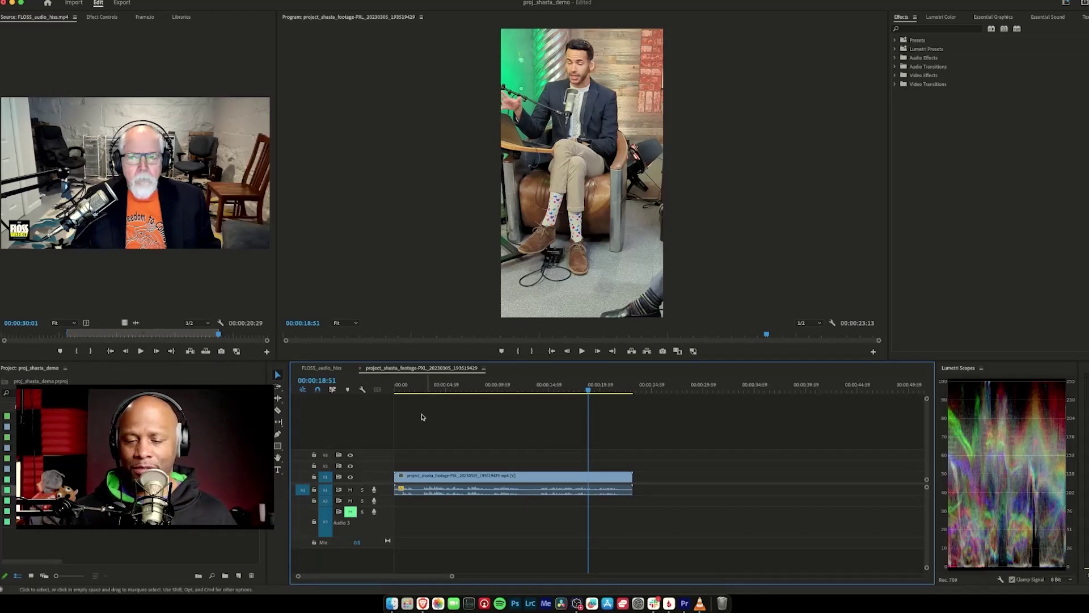
click(415, 389)
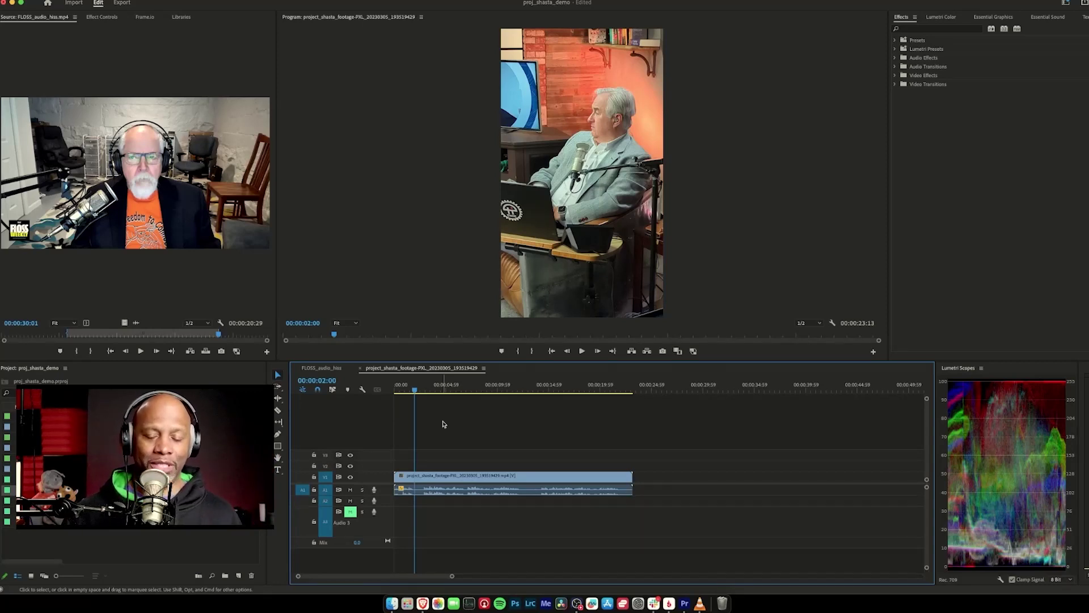
key(space)
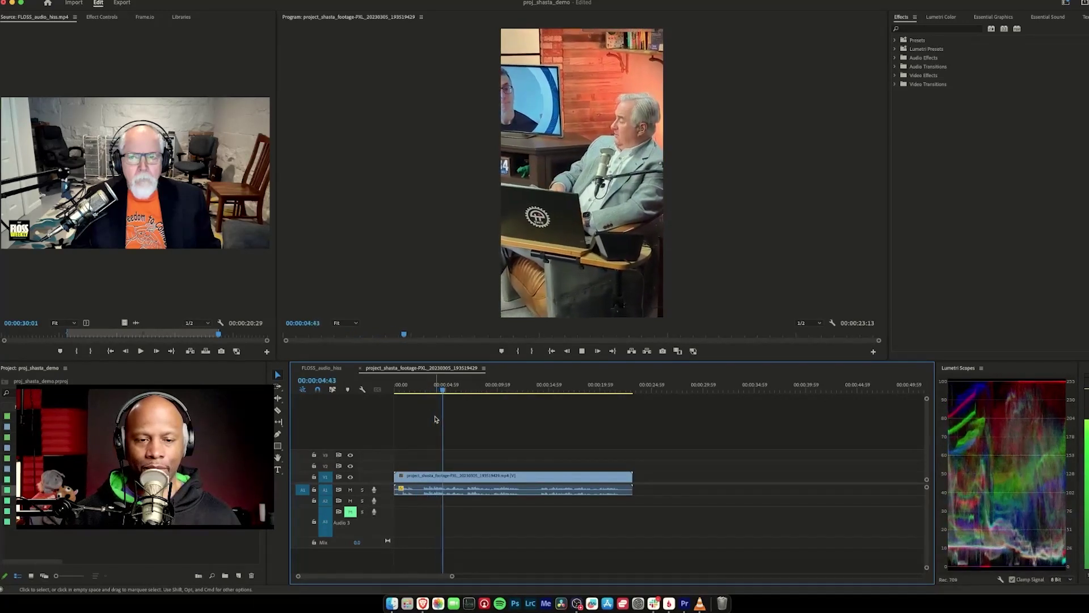
key(space)
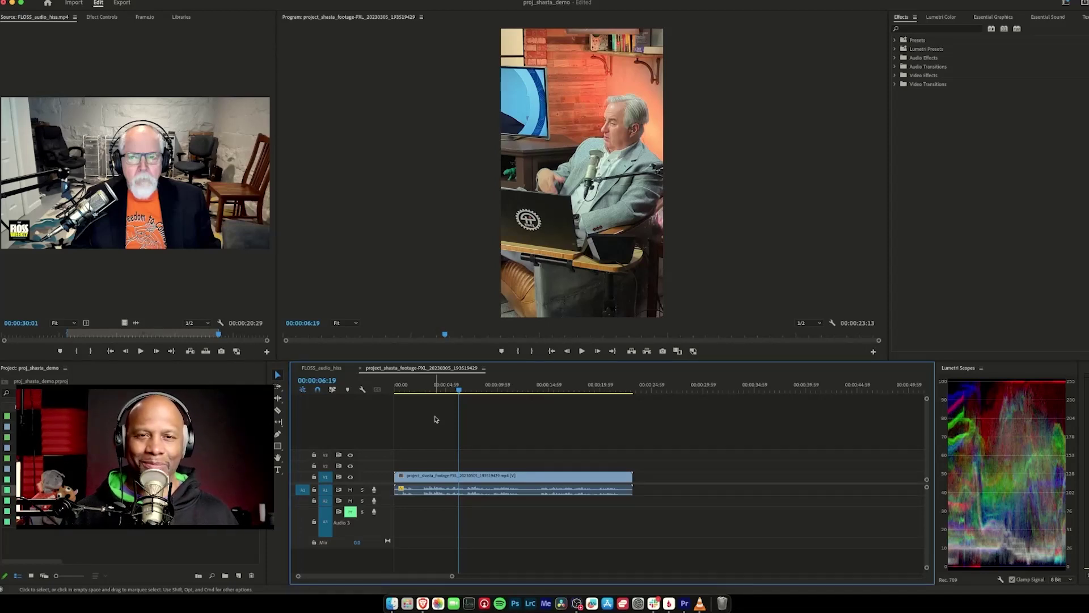
key(space)
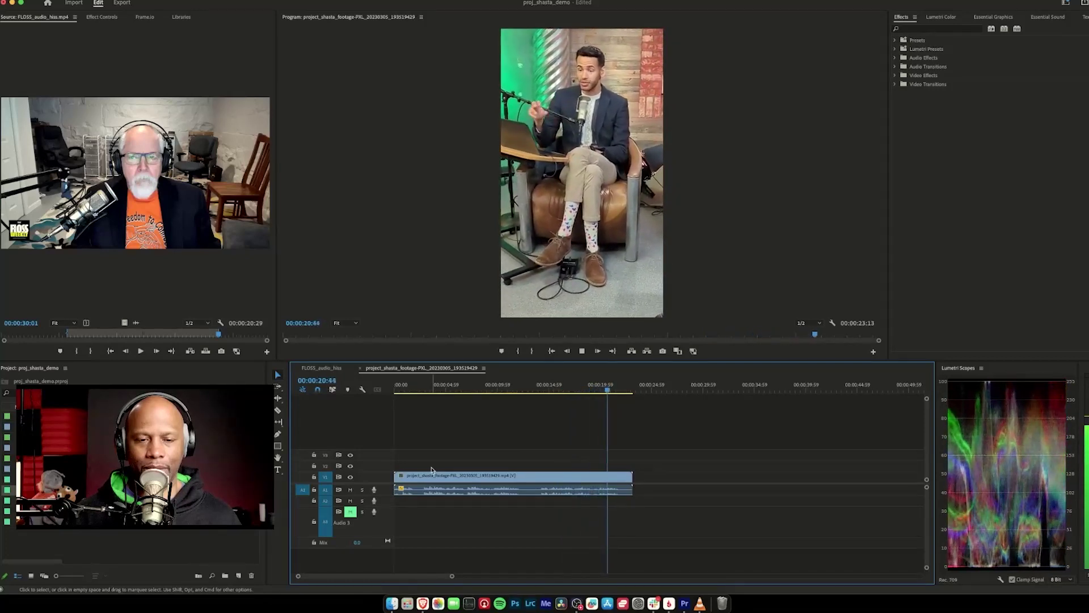
key(space)
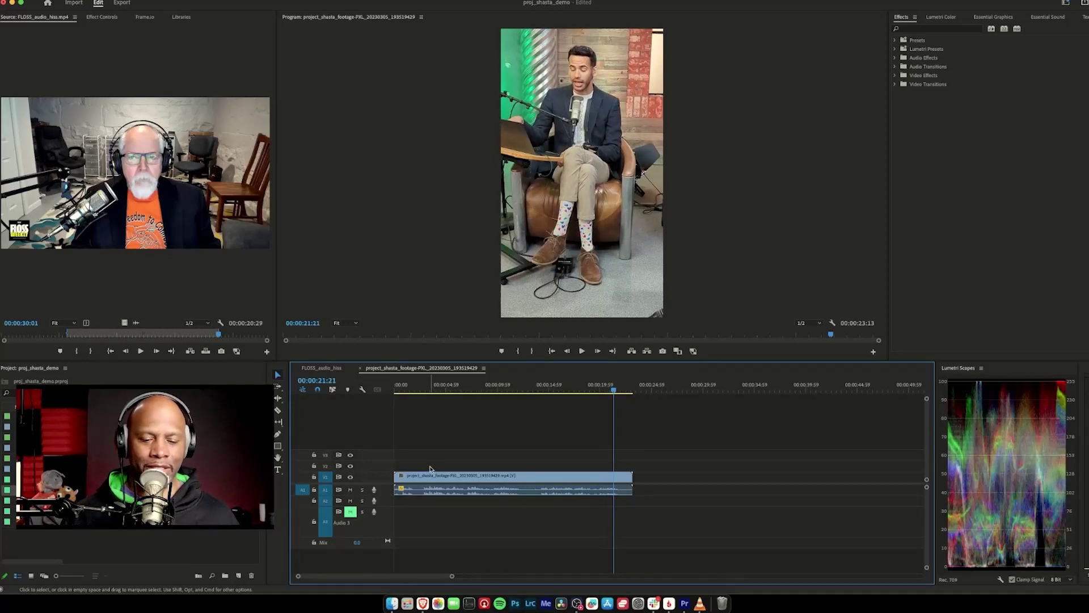
Replay the second speaker's original audio from about 14 seconds and return the playhead to the start of that speech
click(545, 388)
key(space)
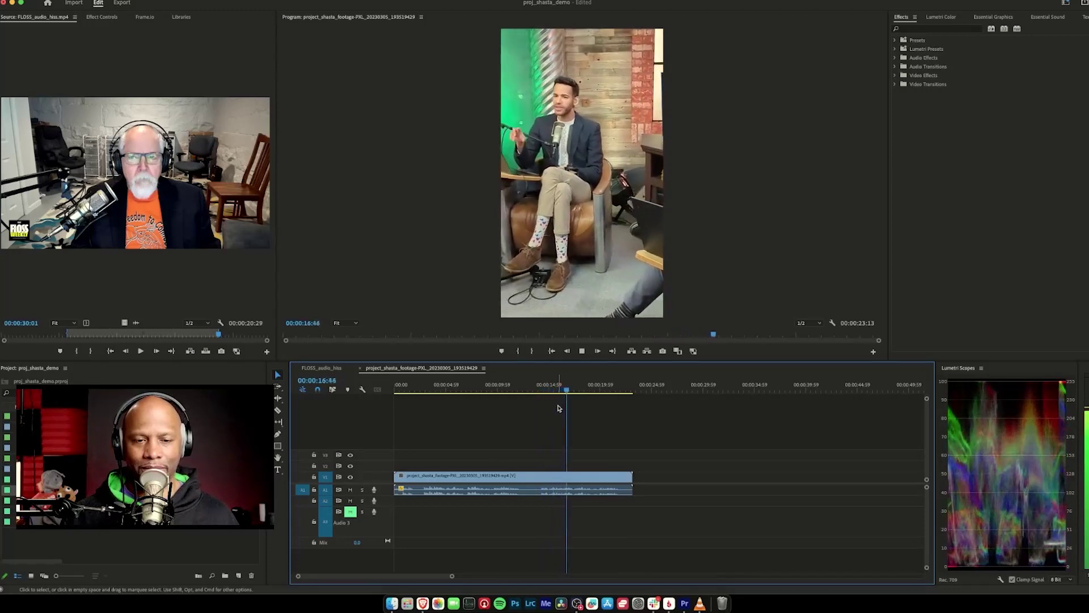
key(space)
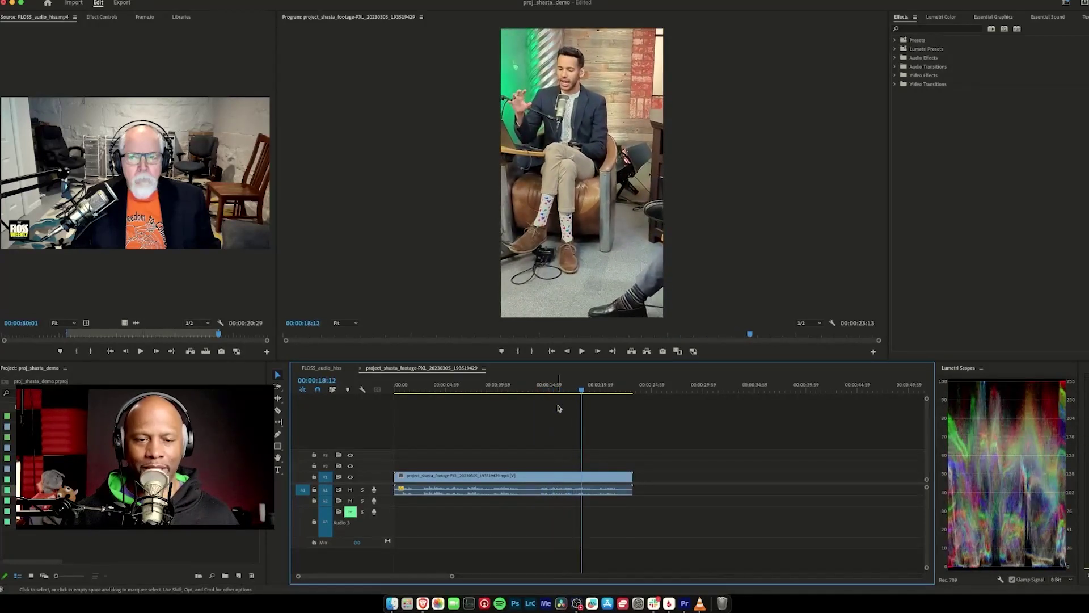
click(547, 385)
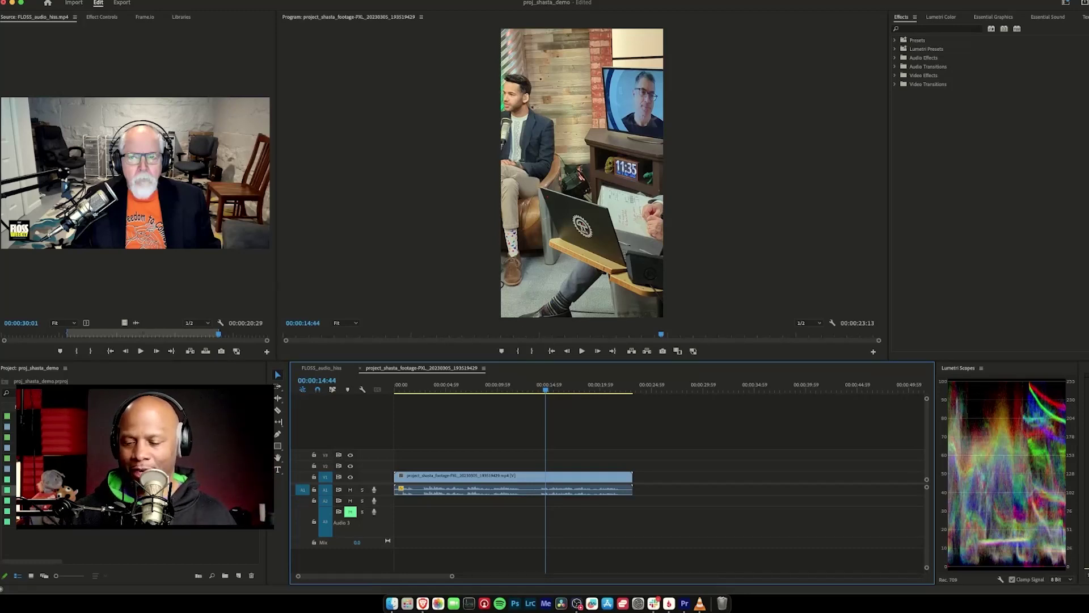
Add the enhanced audio clip to Audio 3 at the sequence start, muting Audio 1 and unmuting Audio 3
click(122, 536)
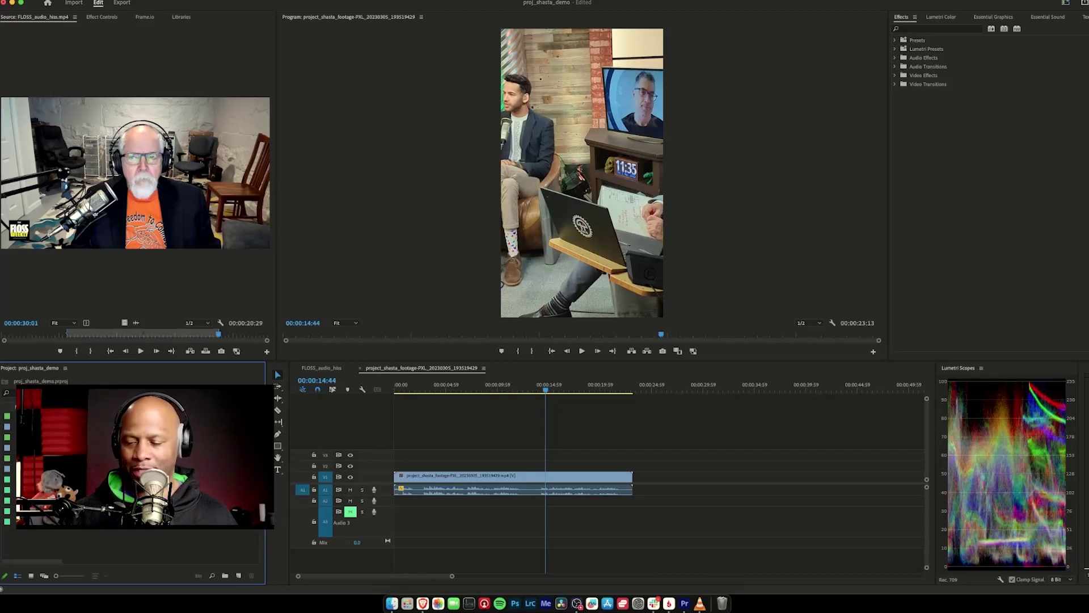
drag(299, 486, 455, 499)
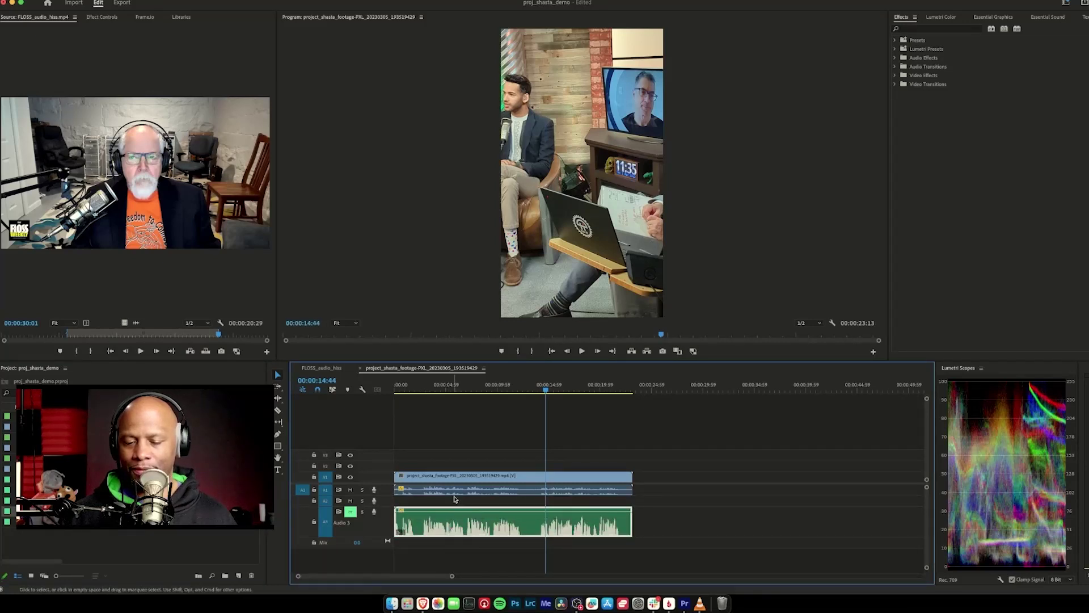
click(350, 490)
Play the sequence from about 2 seconds to hear the first speaker's enhanced audio alone
click(408, 387)
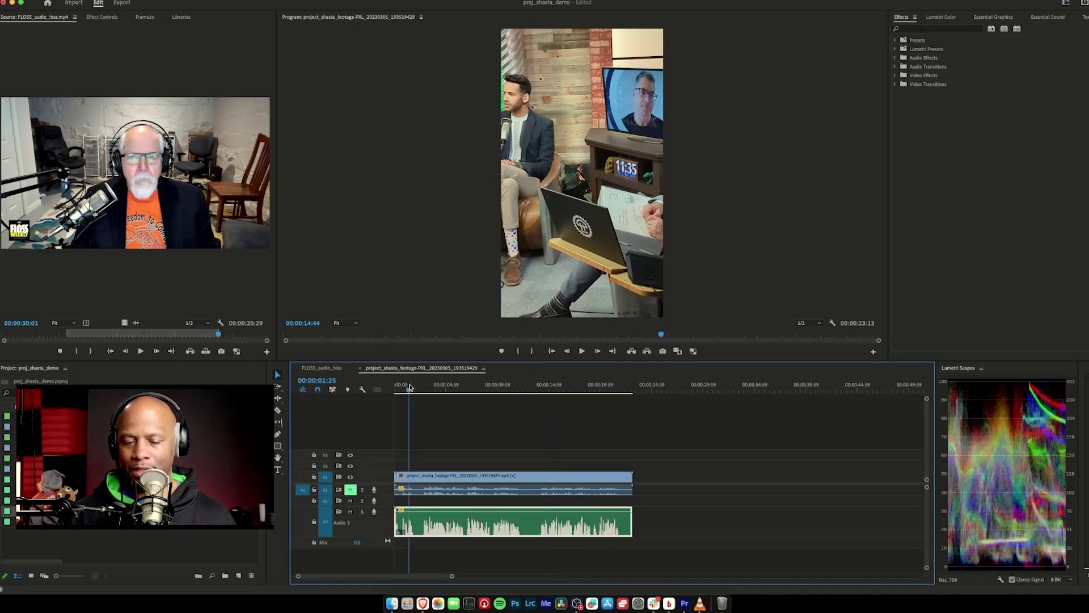
click(419, 391)
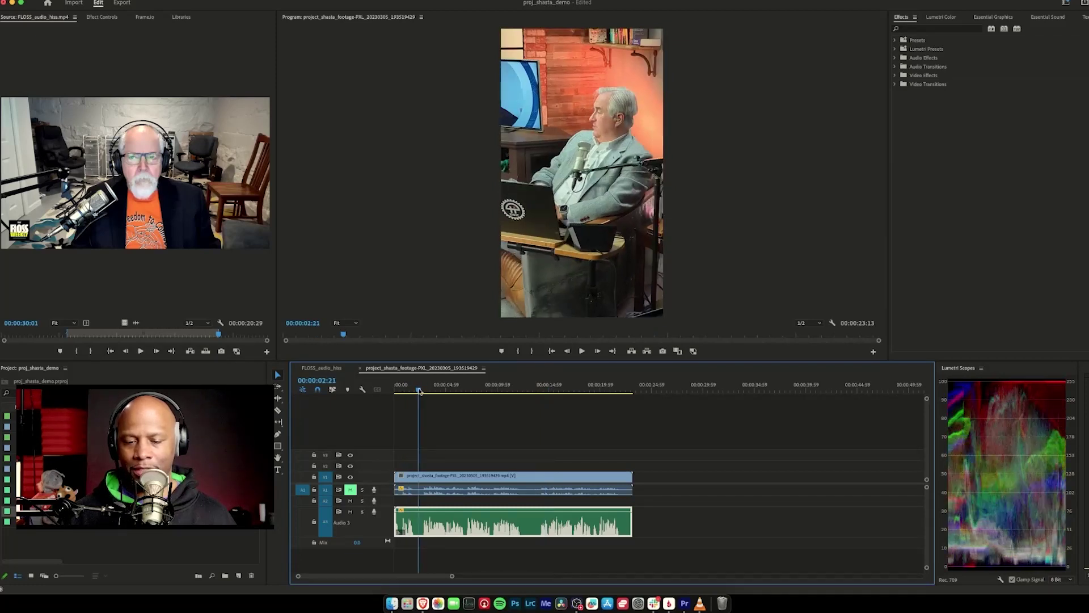
key(space)
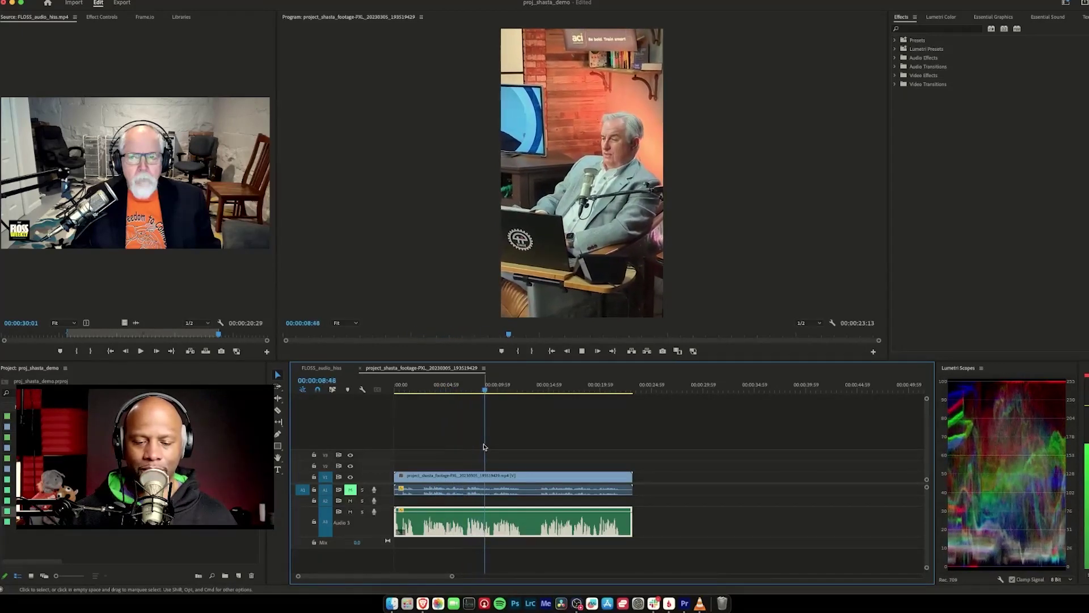
key(space)
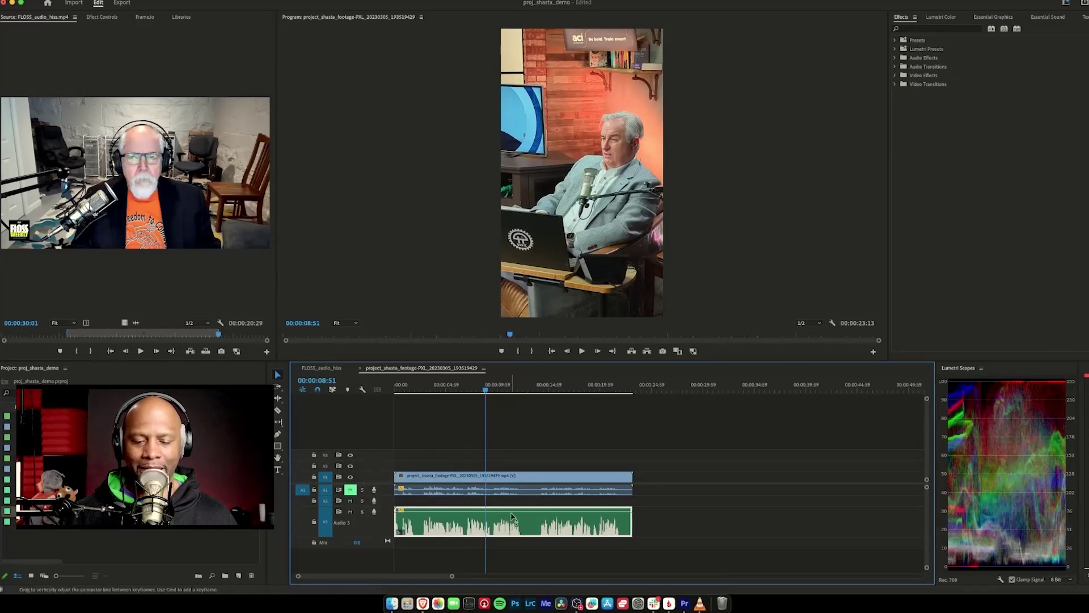
Nudge up the volume level of the enhanced clip on Audio 3 and continue playback from about 8 seconds
drag(511, 517, 511, 513)
drag(521, 512, 521, 511)
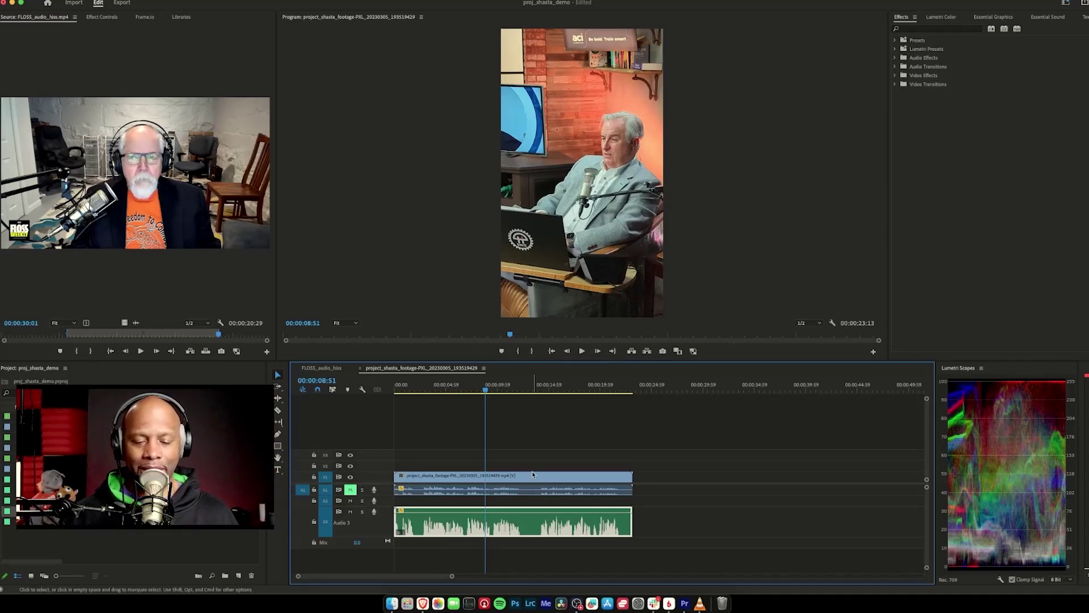
key(space)
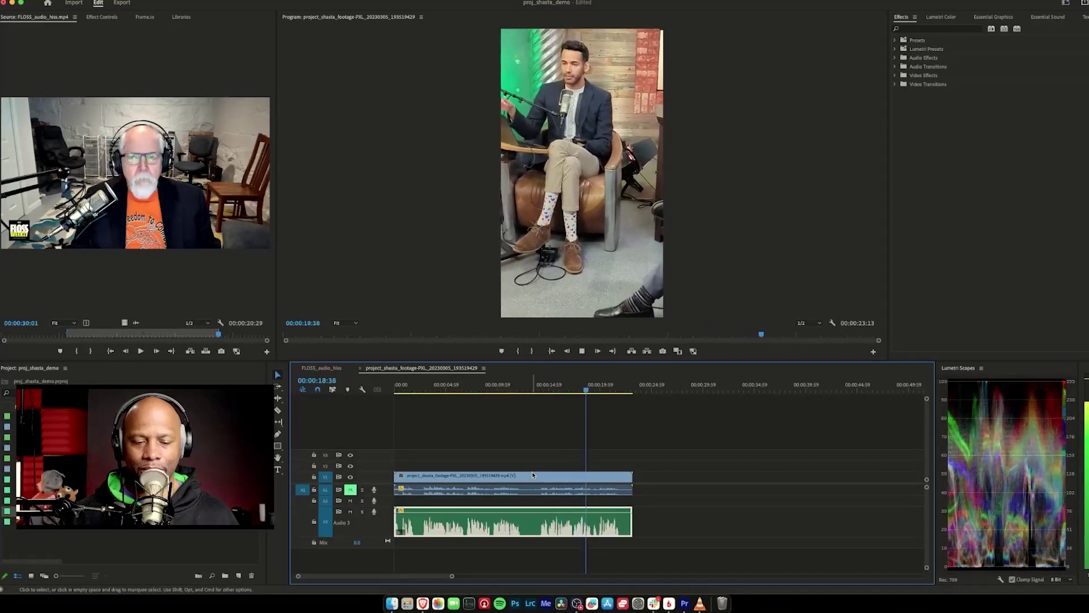
key(space)
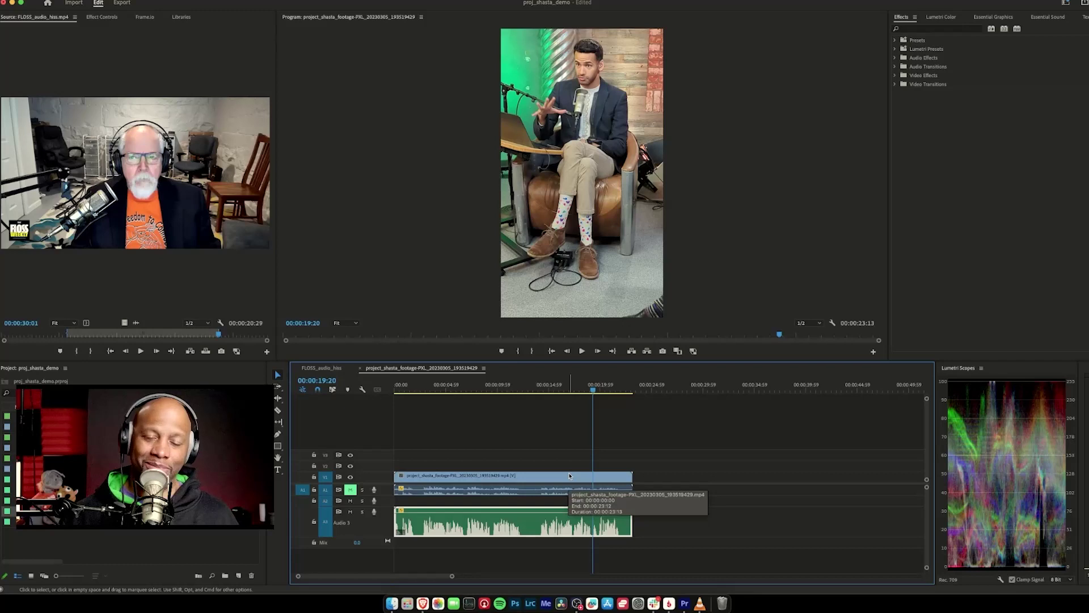
Deselect the enhanced clip and replay the second speaker from about 14 seconds with only the enhanced audio audible
click(538, 400)
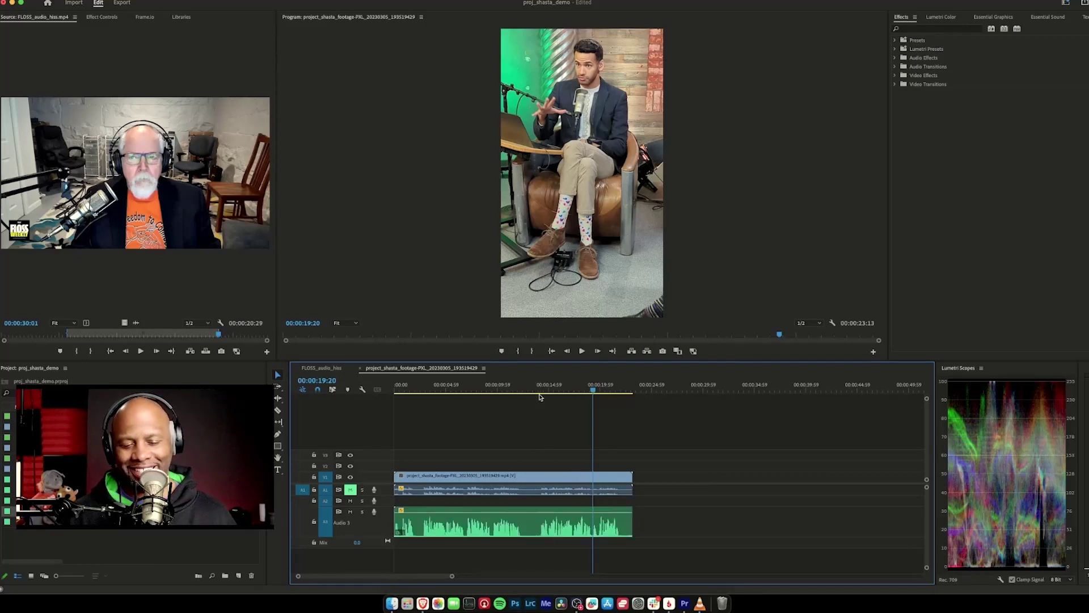
click(540, 388)
key(space)
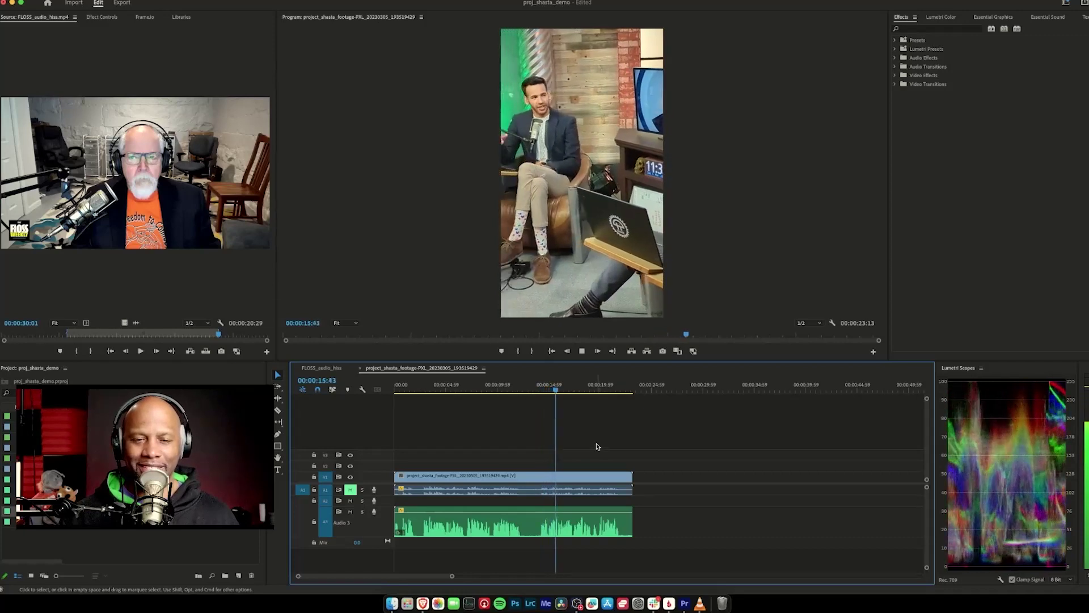
key(space)
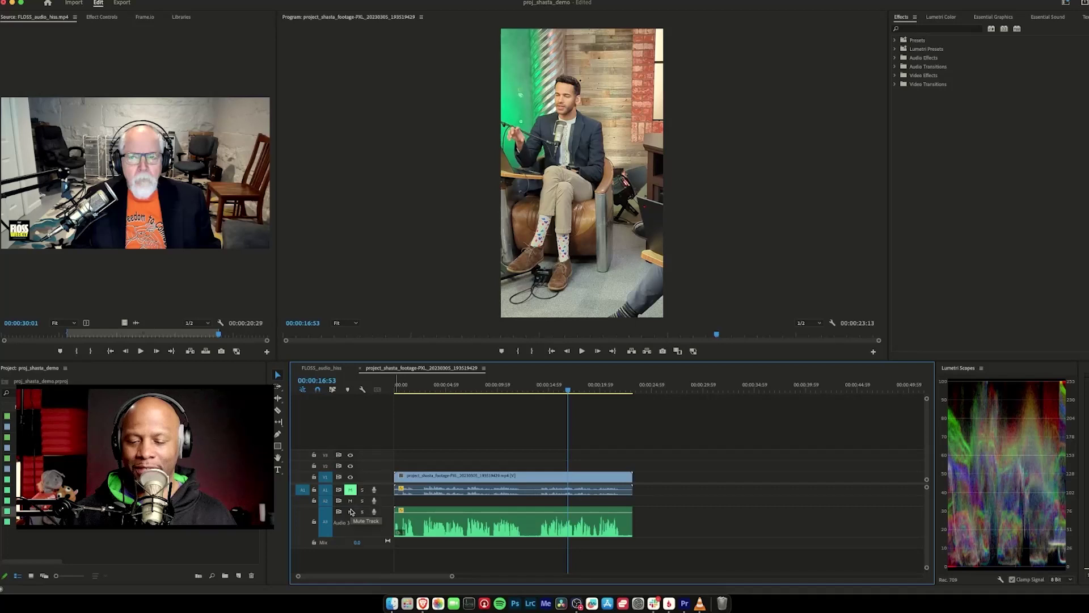
Replay the second speaker from about 14 seconds, switching the mutes of Audio 1 and Audio 3 during playback to compare original and enhanced sound
click(351, 489)
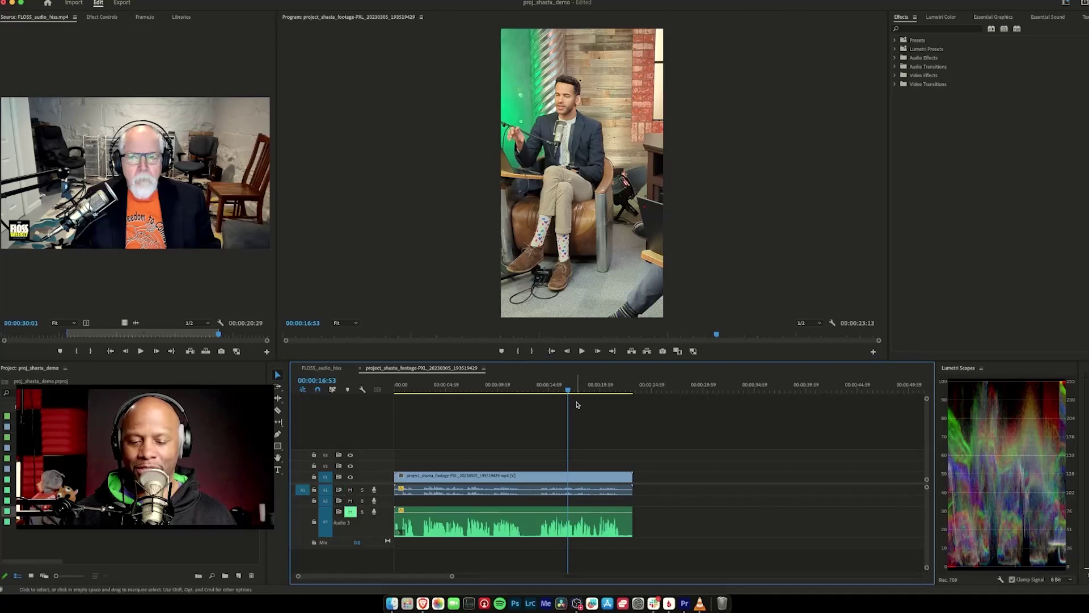
click(548, 386)
key(space)
click(351, 489)
click(351, 511)
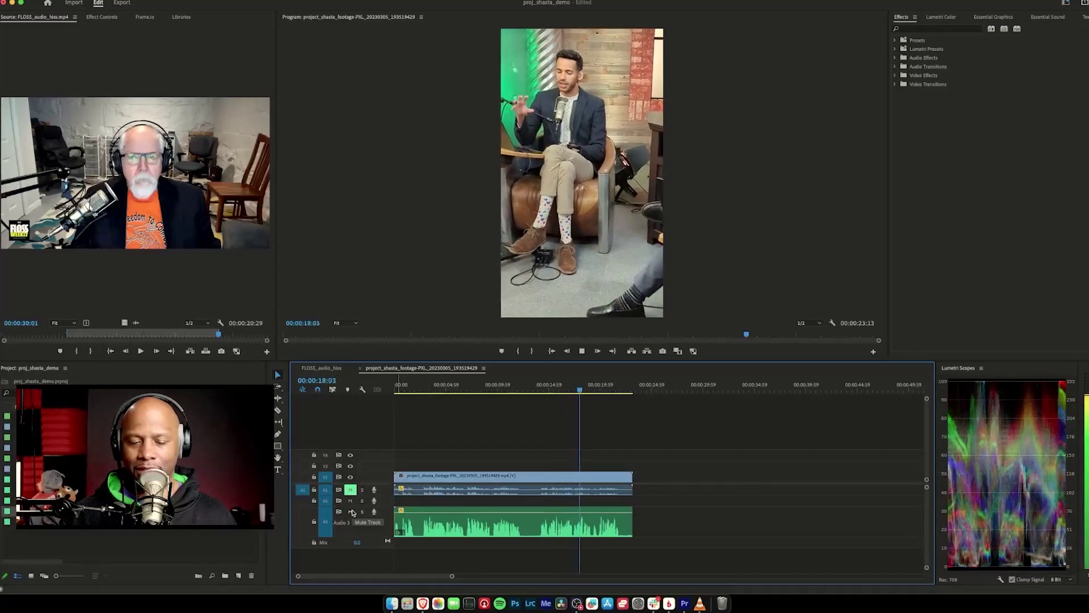
click(351, 512)
click(350, 512)
key(space)
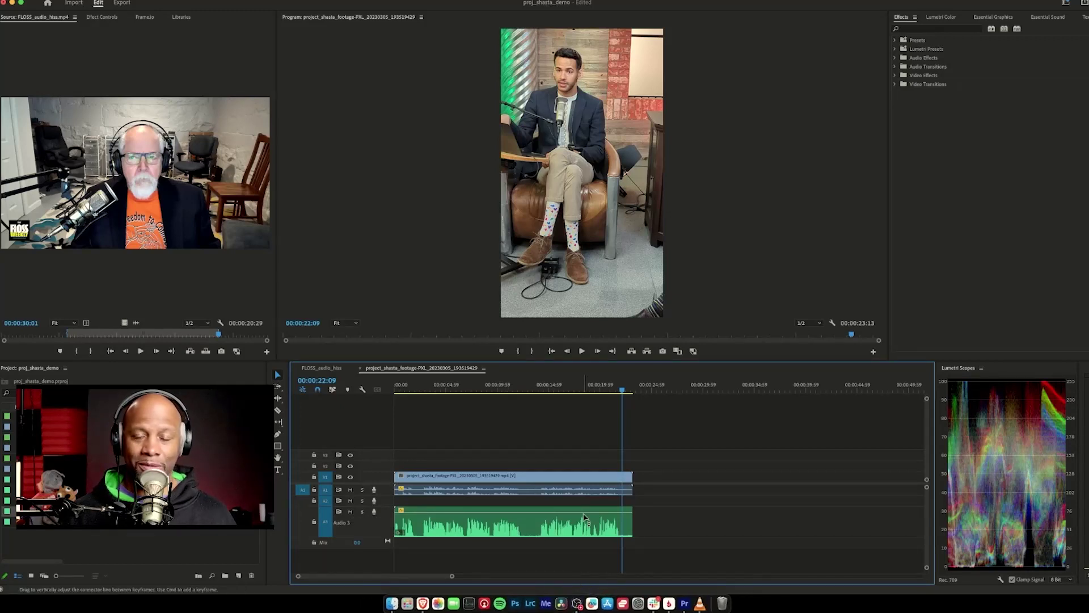
mouse_move(584, 518)
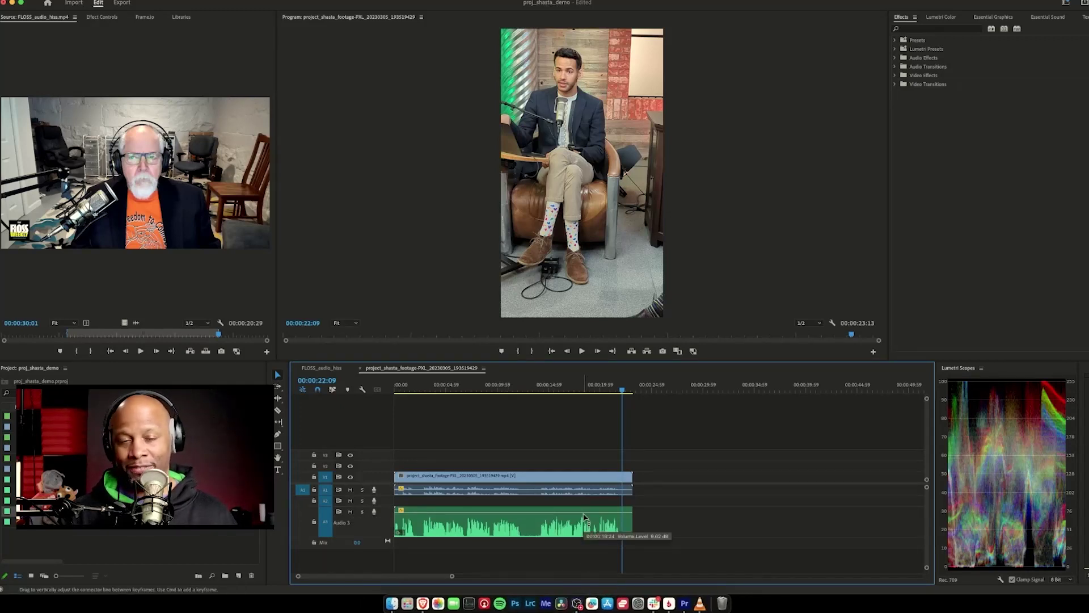